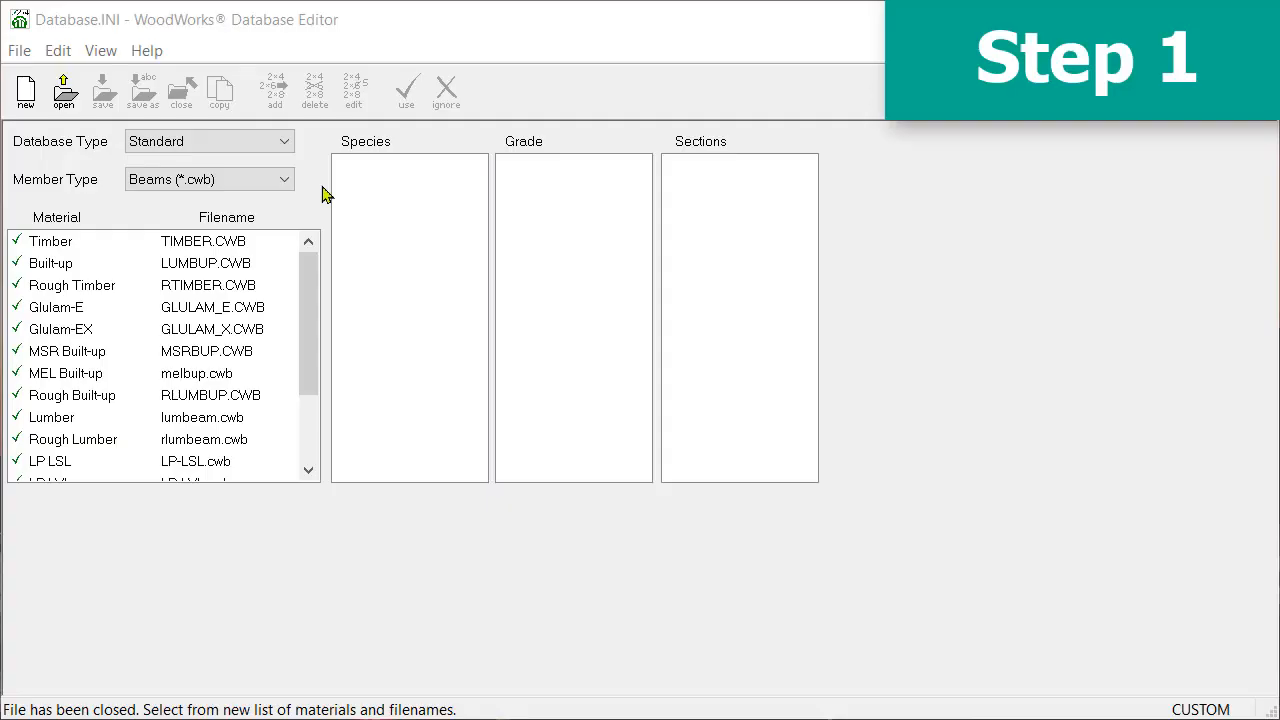
# Step: Switch the database type to Custom for beams and open the VERSA-LAM material file
pyautogui.click(283, 146)
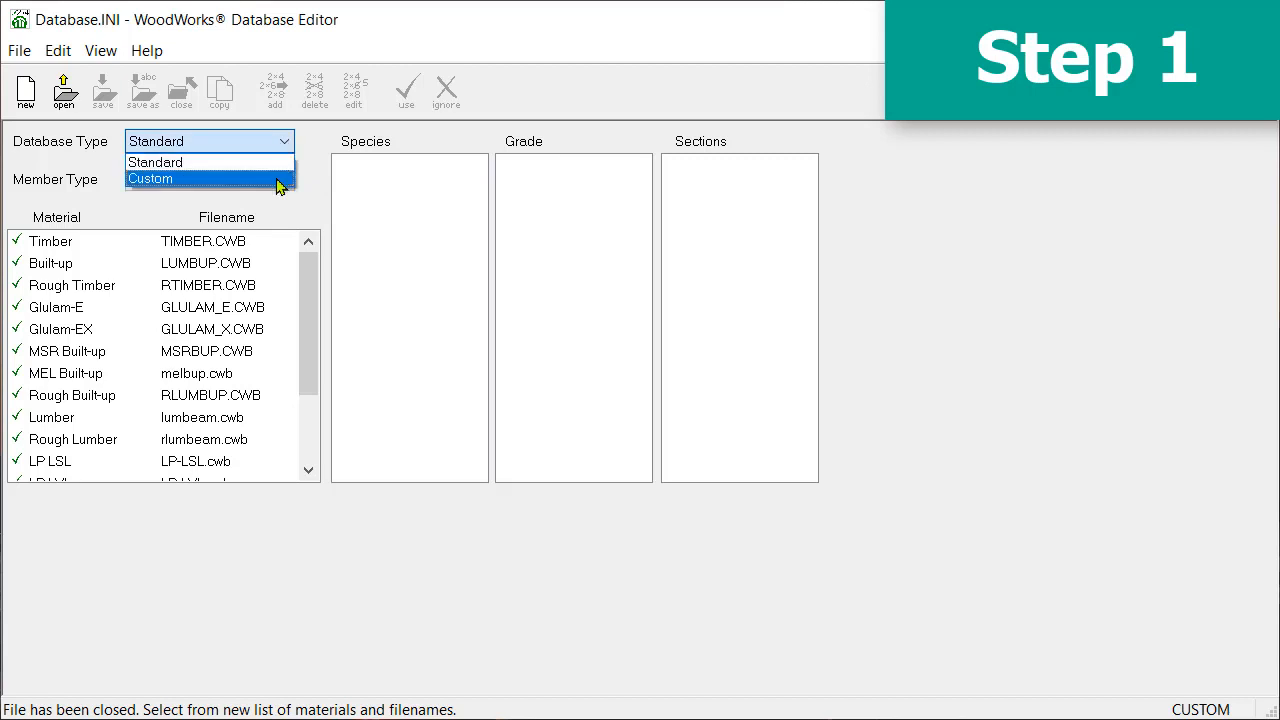
pyautogui.click(279, 180)
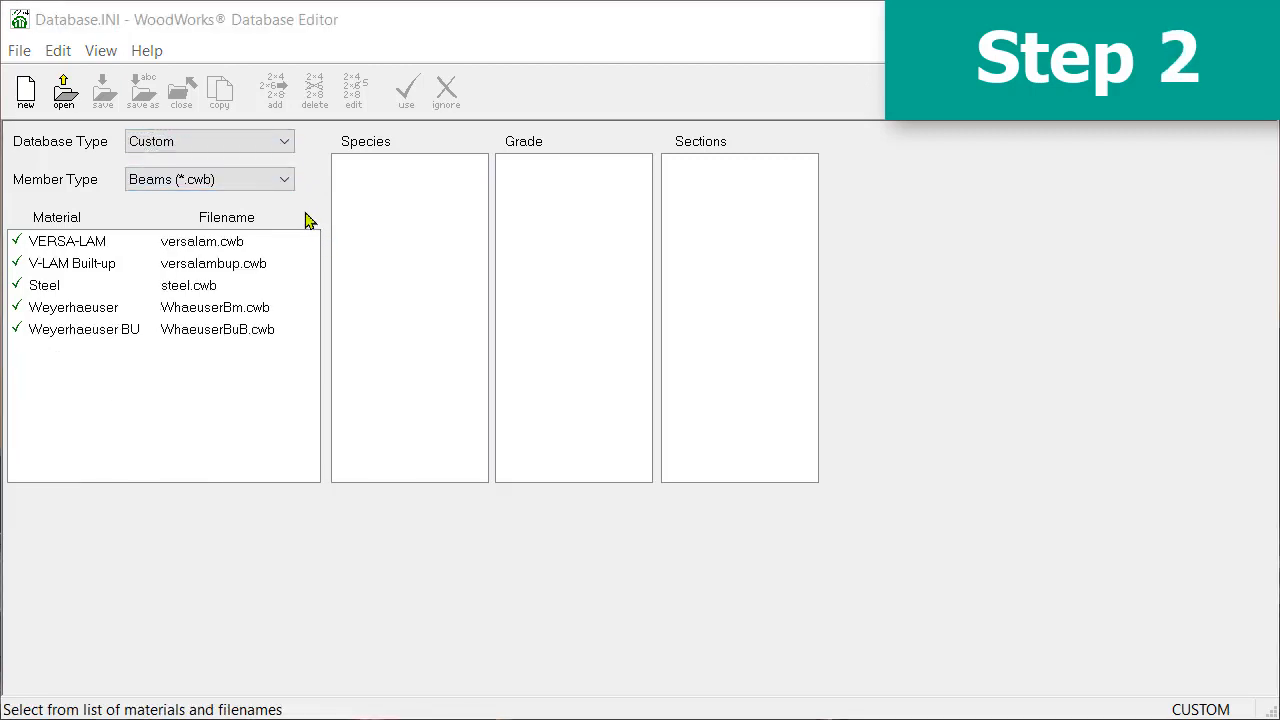
pyautogui.click(286, 186)
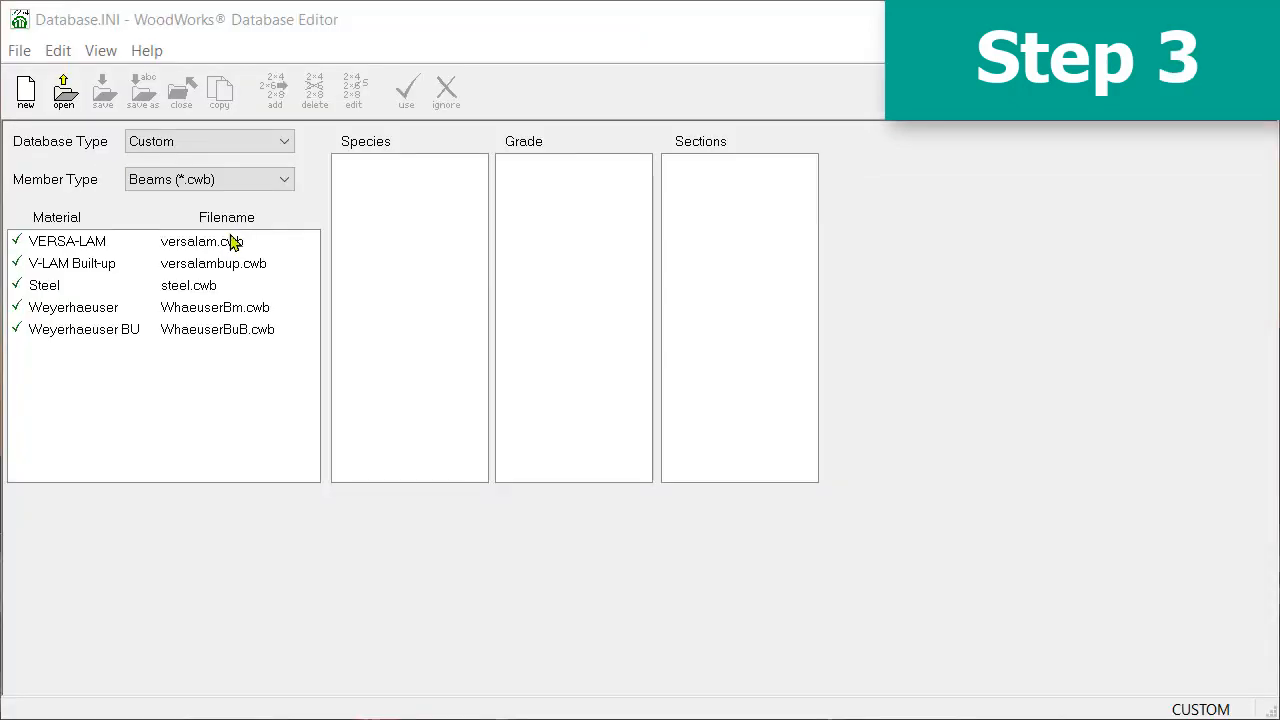
pyautogui.click(228, 243)
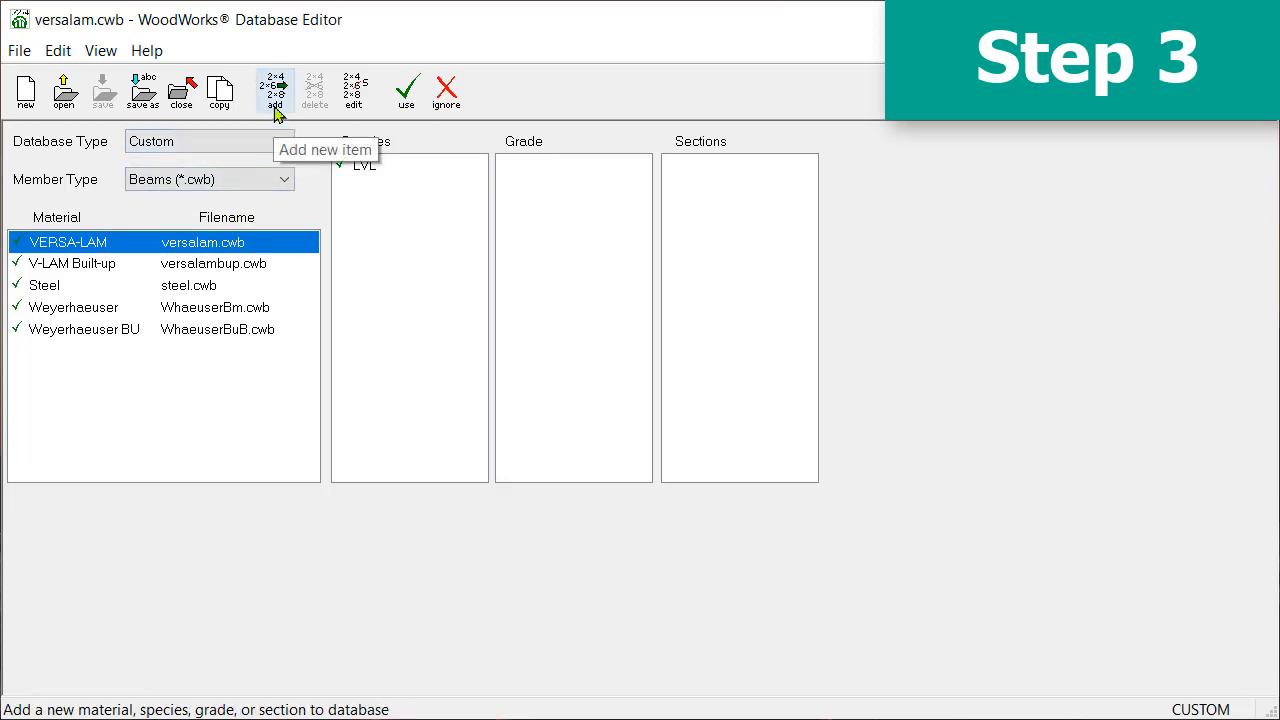
pyautogui.click(62, 55)
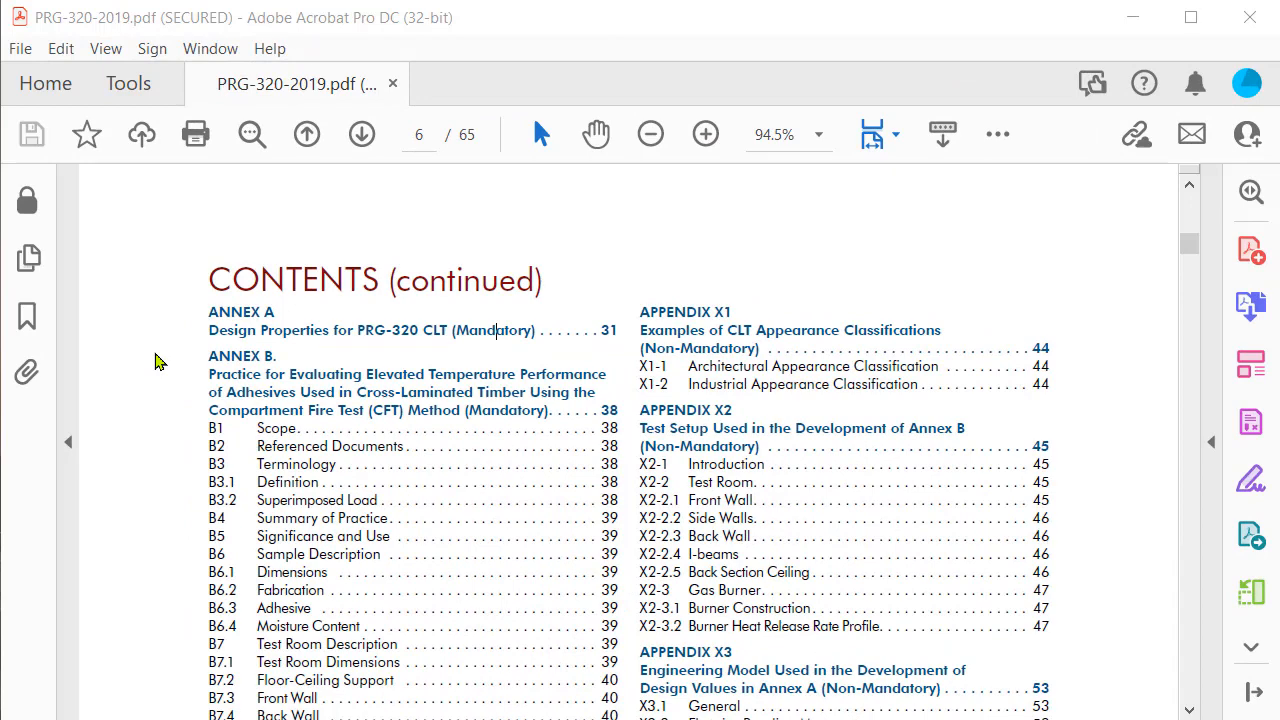
# Step: Switch to PRG-320-2019.pdf in Acrobat and go from the contents to Annex A to review the basic CLT grade definitions
pyautogui.click(232, 324)
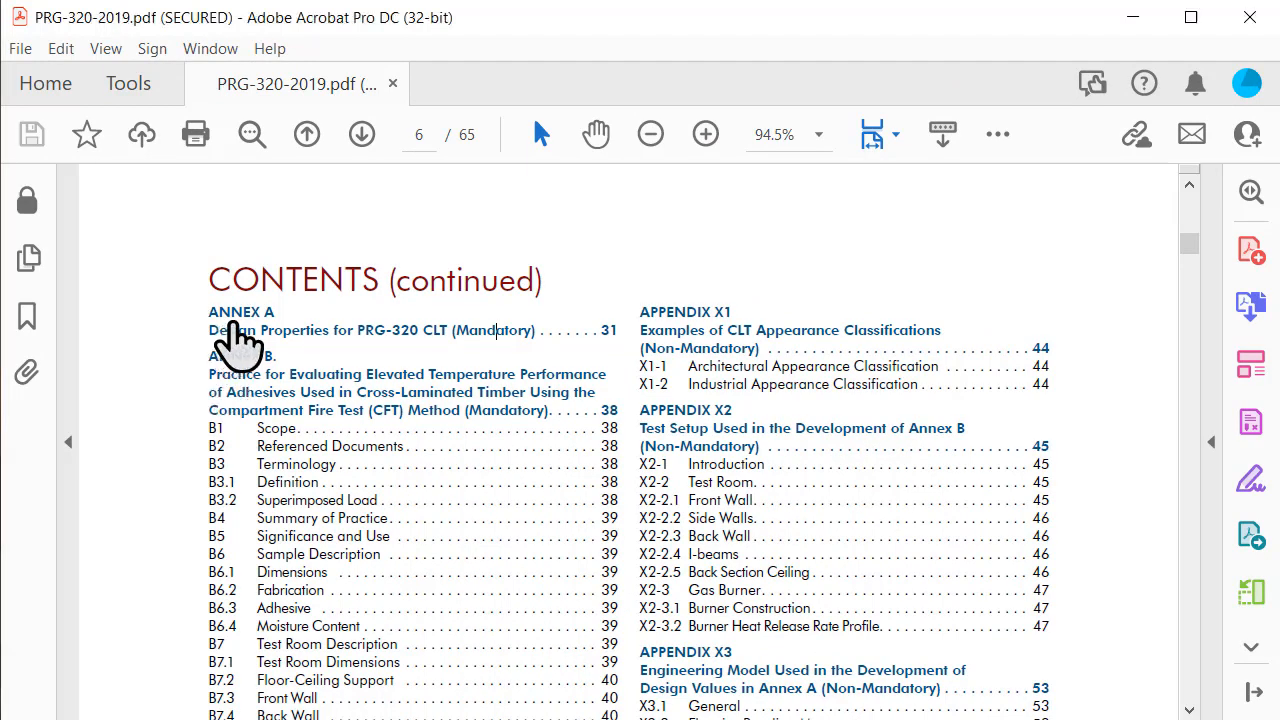
pyautogui.click(233, 325)
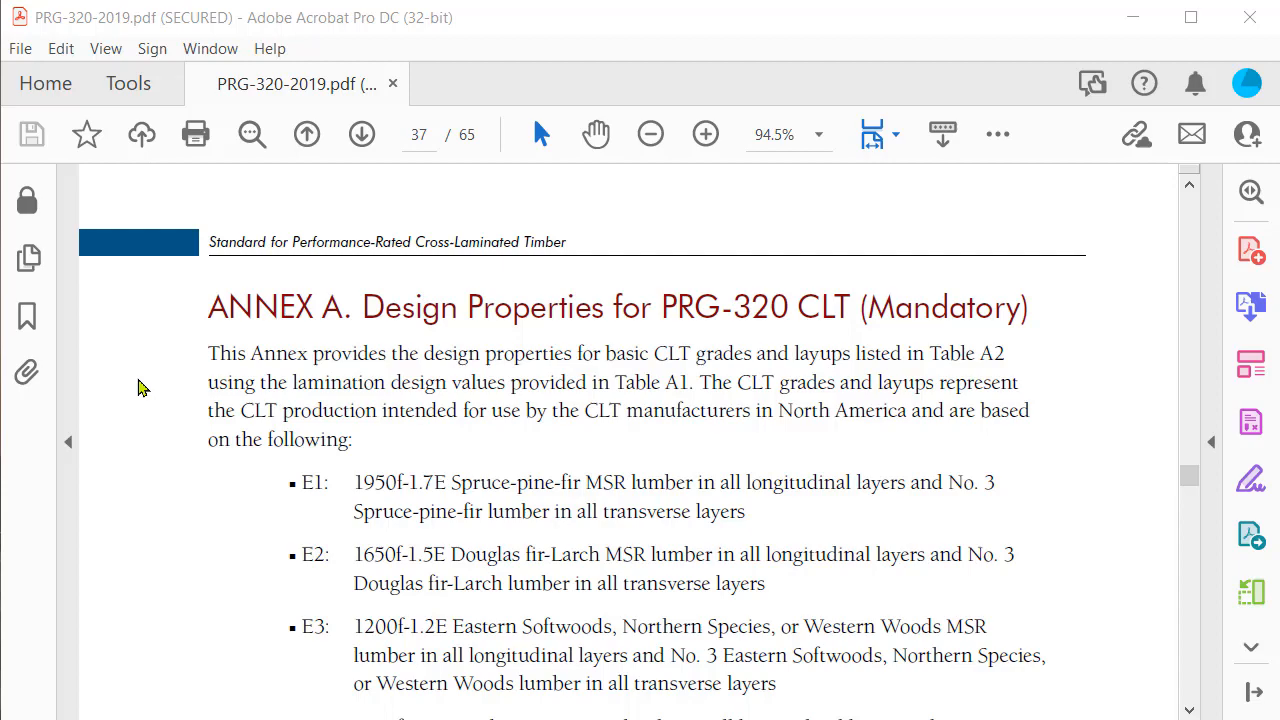
pyautogui.scroll(-8, 135, 375)
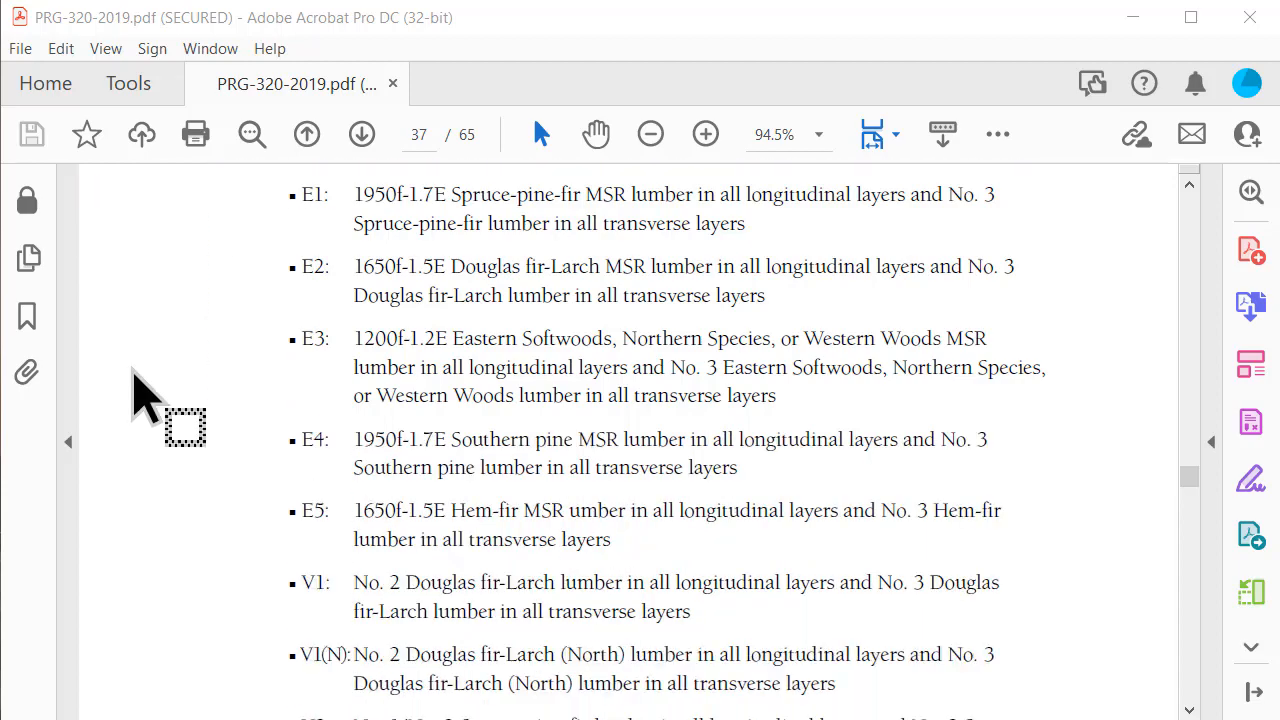
pyautogui.scroll(-1, 135, 372)
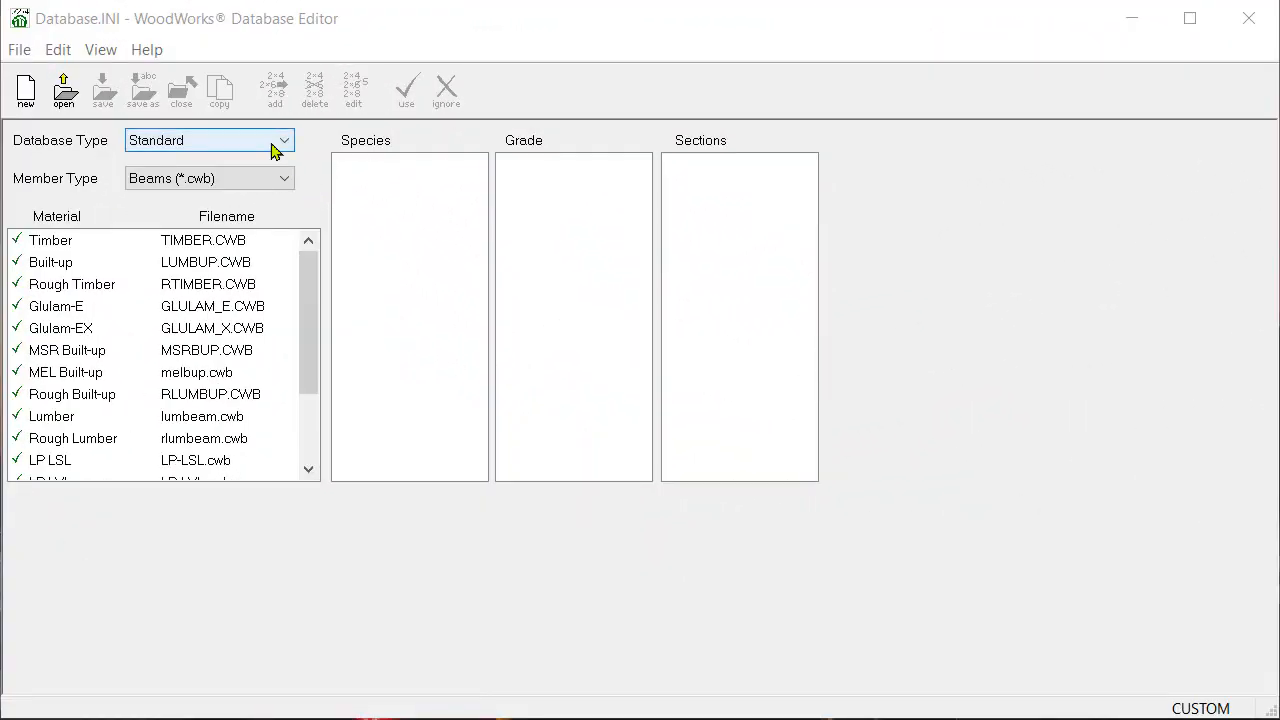
# Step: In WoodWorks Database Editor, choose the Custom database type with Panels (*.cws) members and select the CLT material
pyautogui.click(277, 146)
pyautogui.click(277, 177)
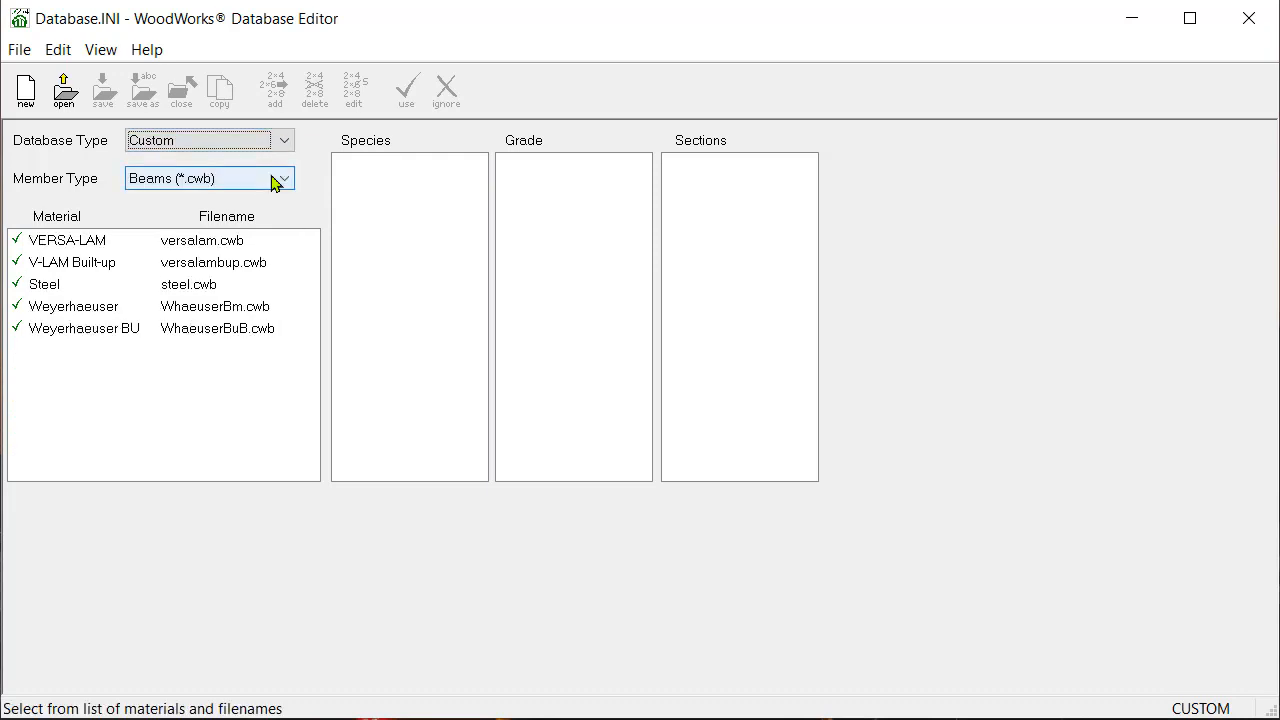
pyautogui.click(277, 180)
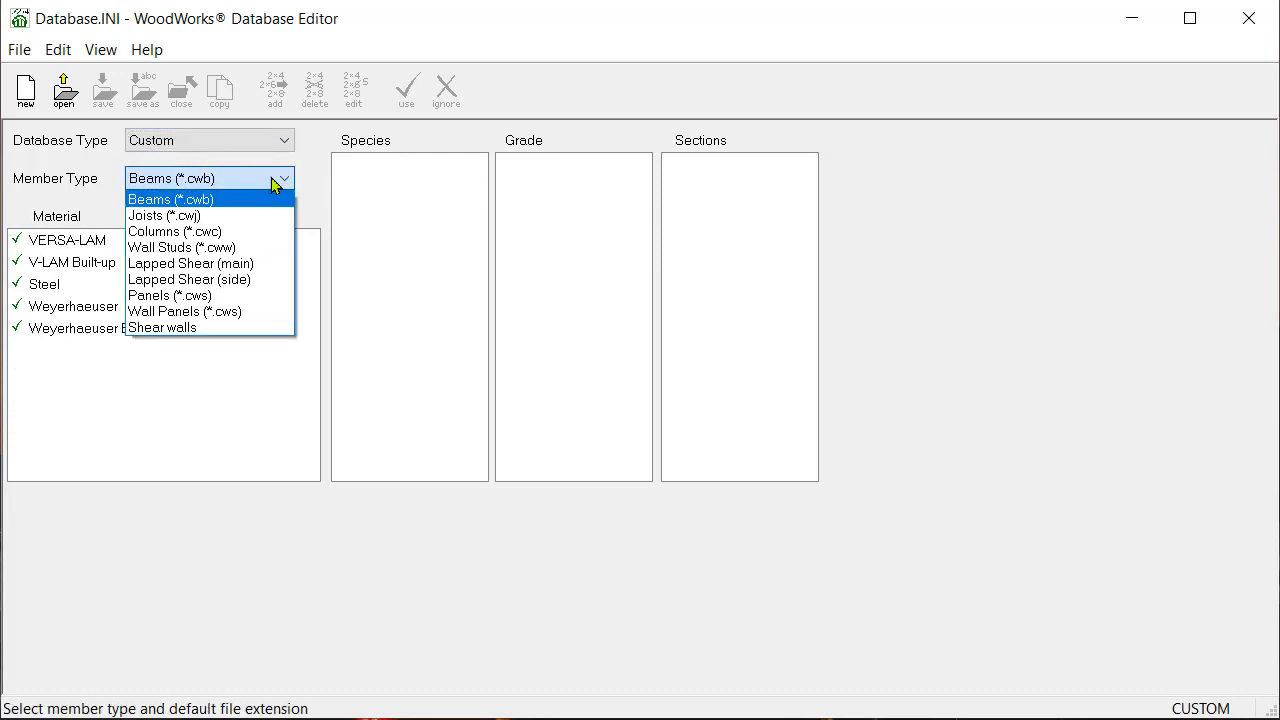
pyautogui.click(252, 298)
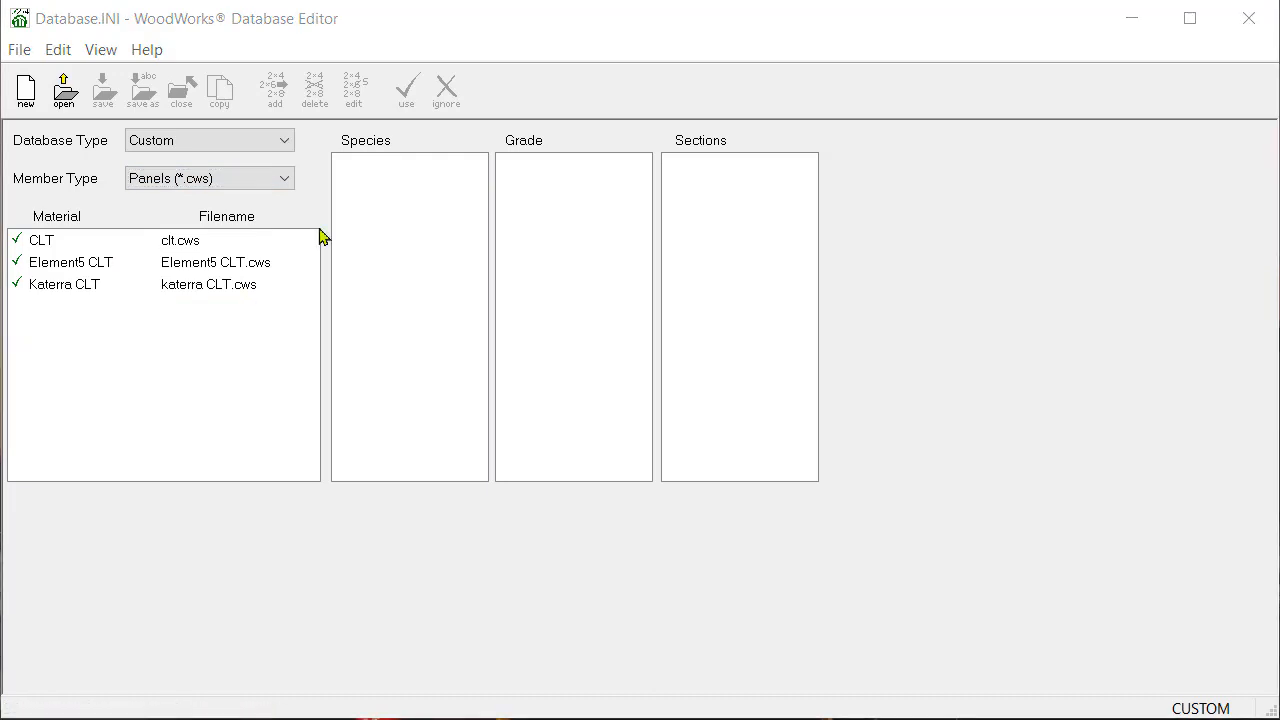
pyautogui.click(278, 241)
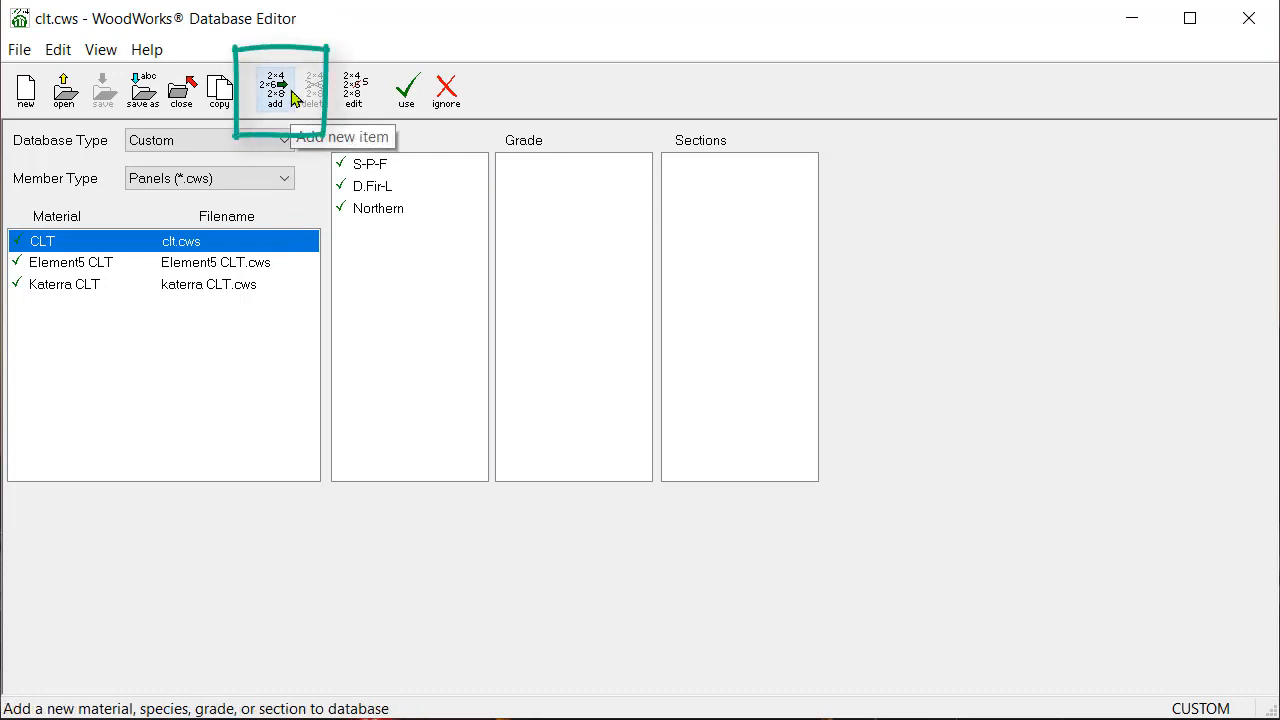
# Step: Add a new material named CLT_E5 with Cross-Laminated Timber as its material type
pyautogui.click(294, 97)
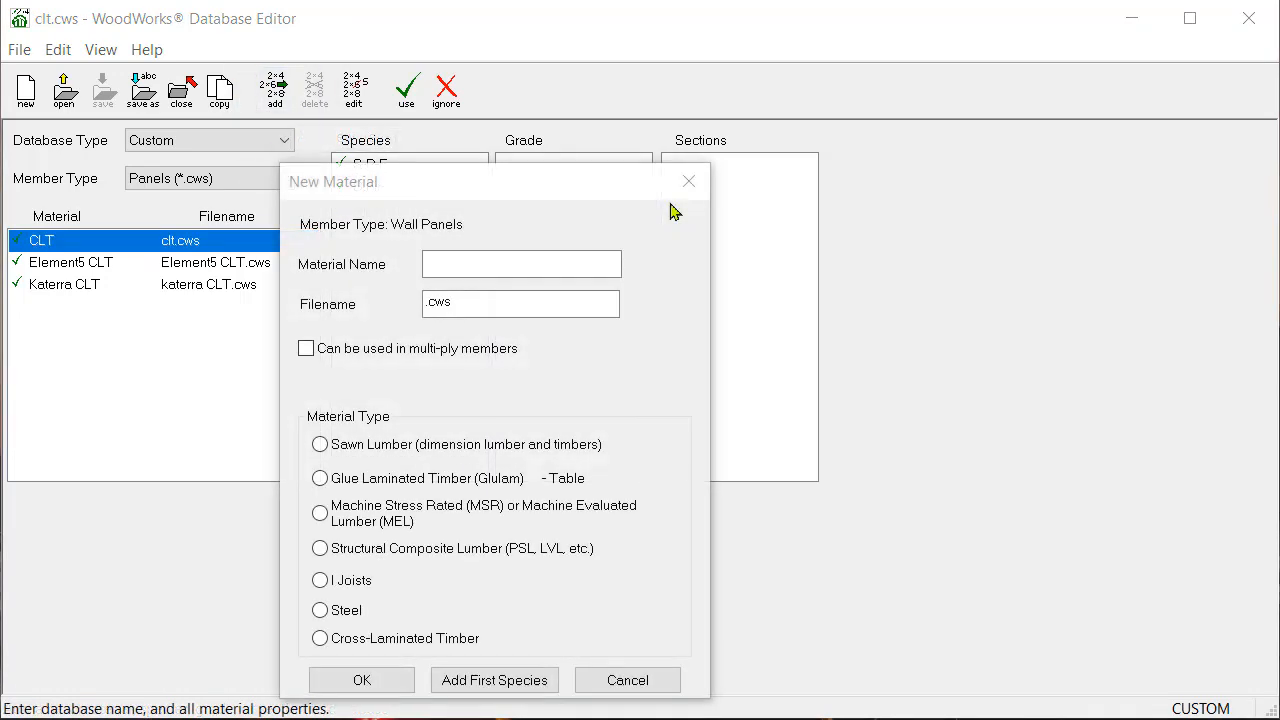
pyautogui.click(560, 258)
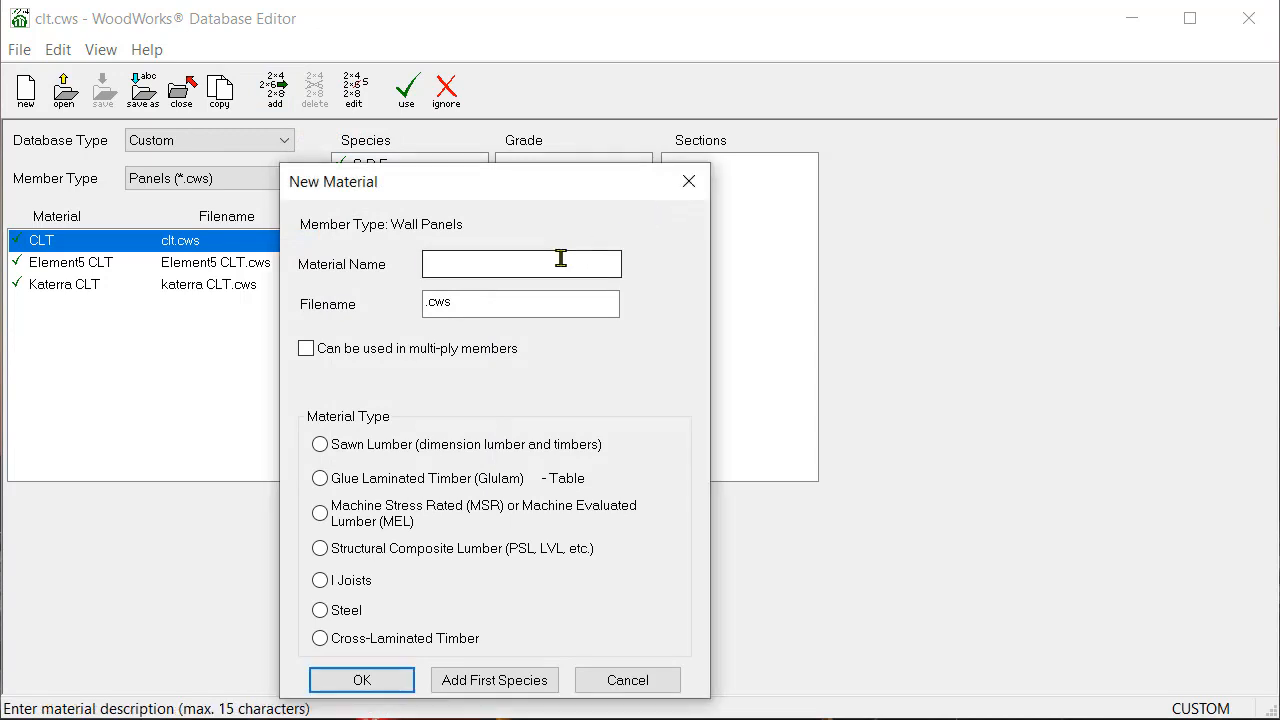
pyautogui.write('CLT_')
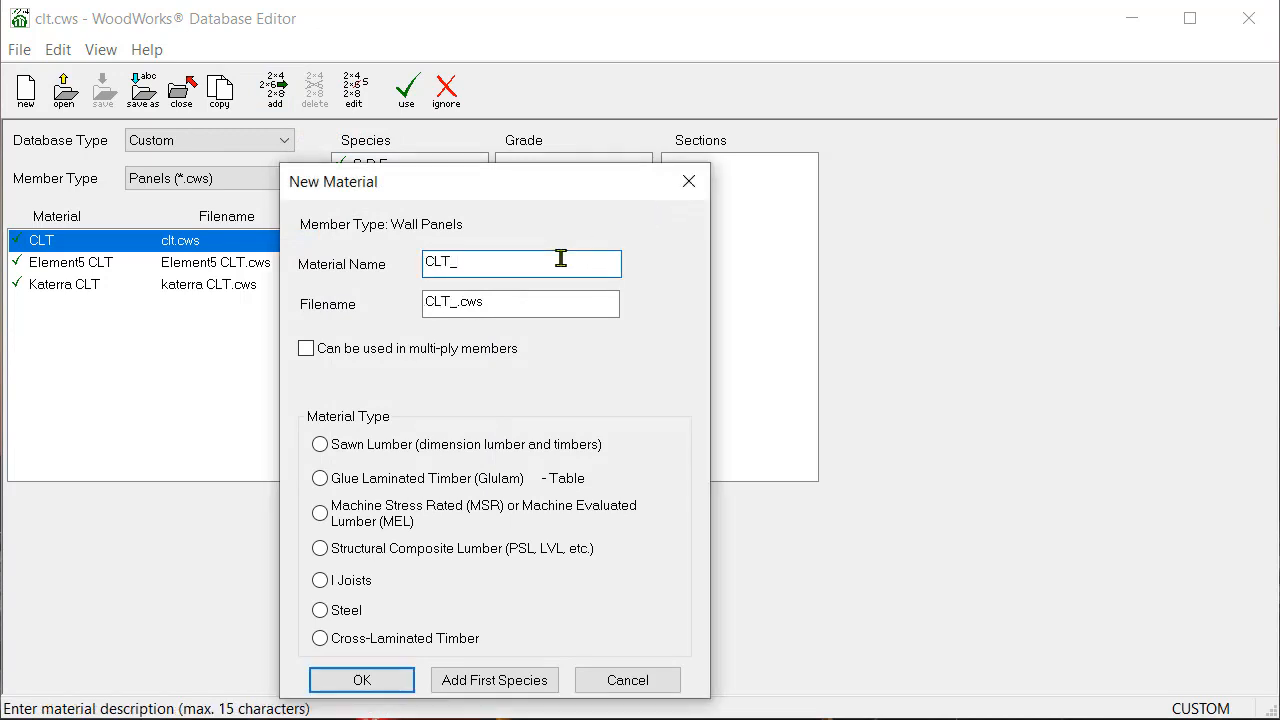
pyautogui.write('E5')
pyautogui.click(371, 640)
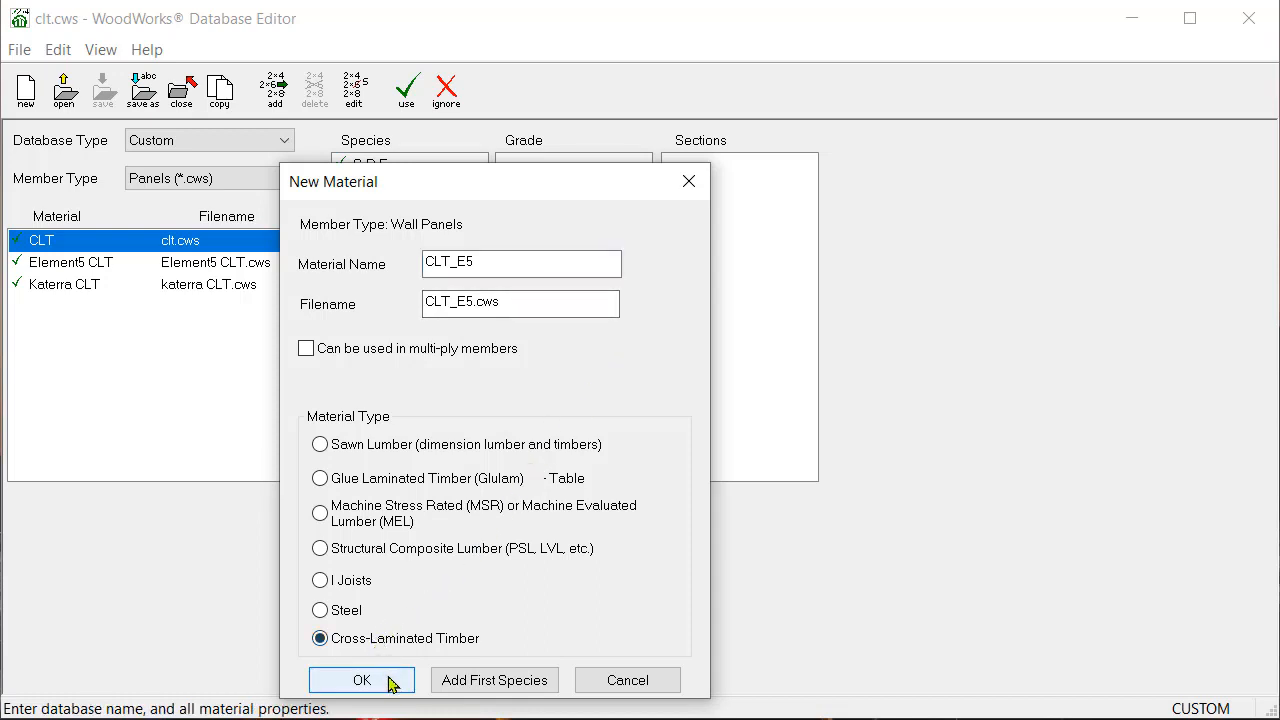
pyautogui.click(389, 682)
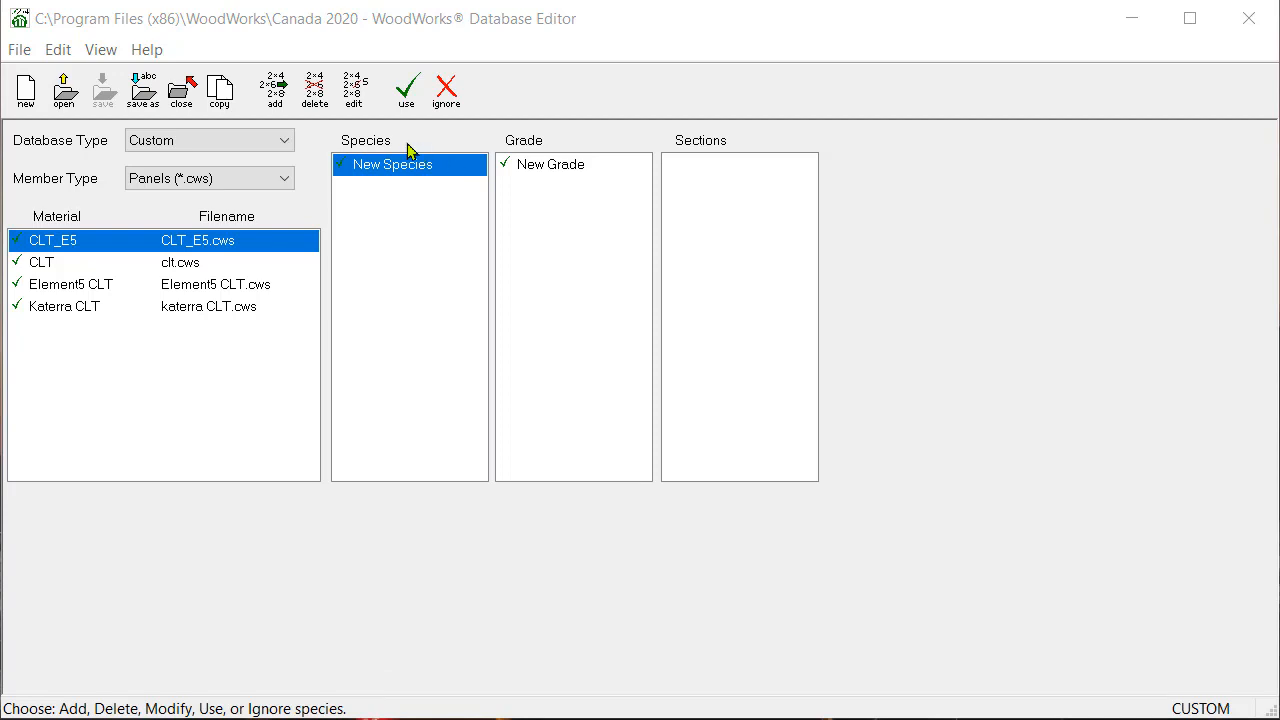
# Step: Edit the new species of CLT_E5, naming it Hem-Fir with a weight of 4.51 kN/cu. m
pyautogui.click(357, 100)
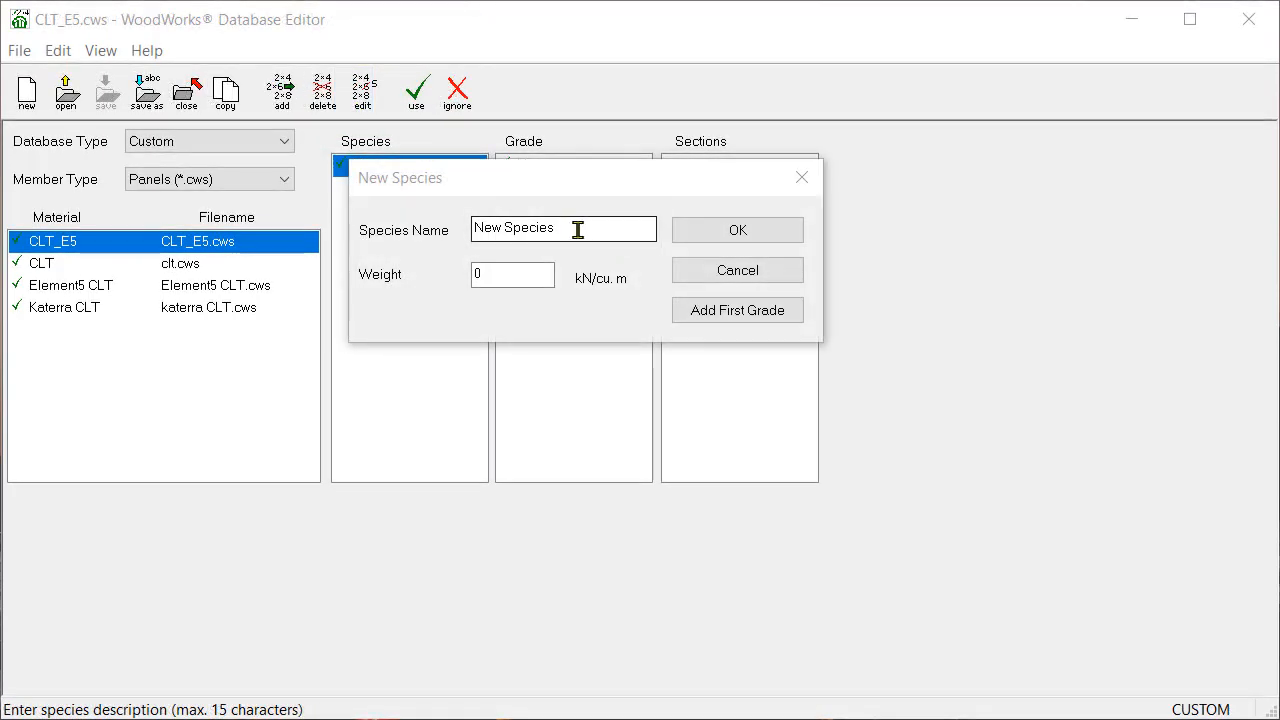
pyautogui.click(577, 229)
pyautogui.moveTo(577, 229); pyautogui.dragTo(437, 229)
pyautogui.write('H')
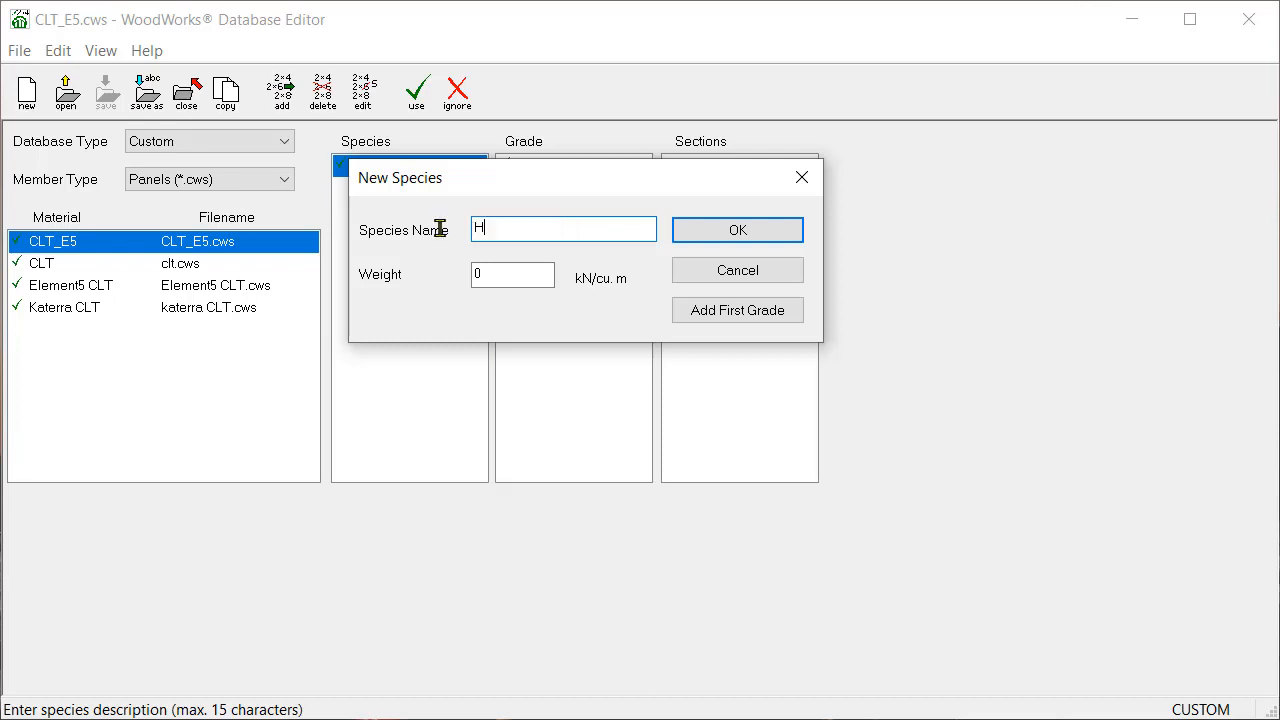
pyautogui.write('em-Fir')
pyautogui.click(483, 270)
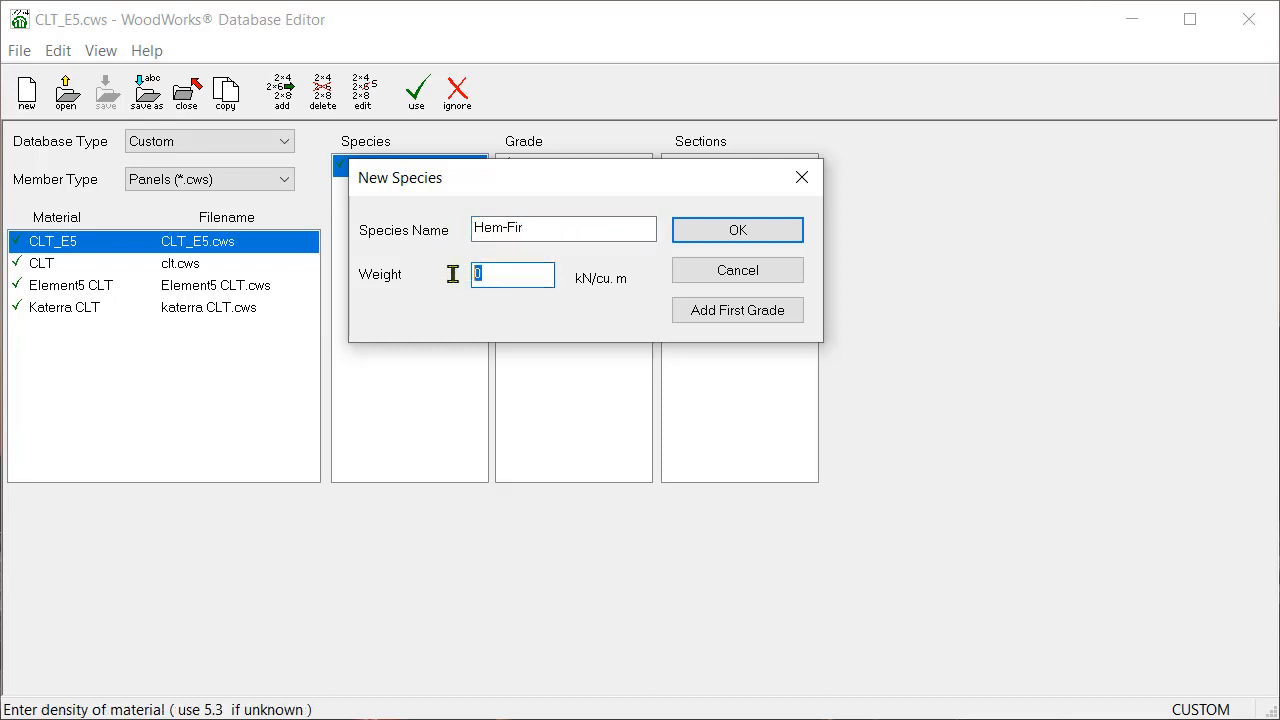
pyautogui.write('4.51')
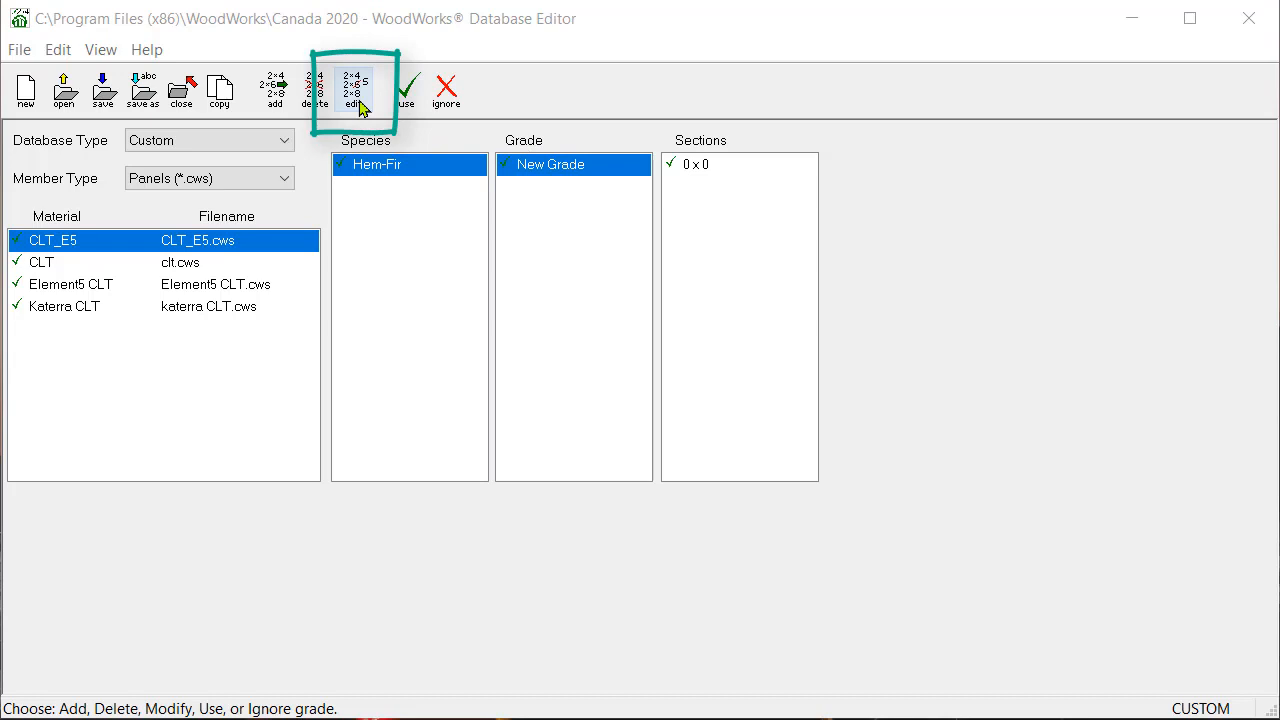
# Step: Open the properties of the new Hem-Fir grade and name it E5
pyautogui.click(362, 108)
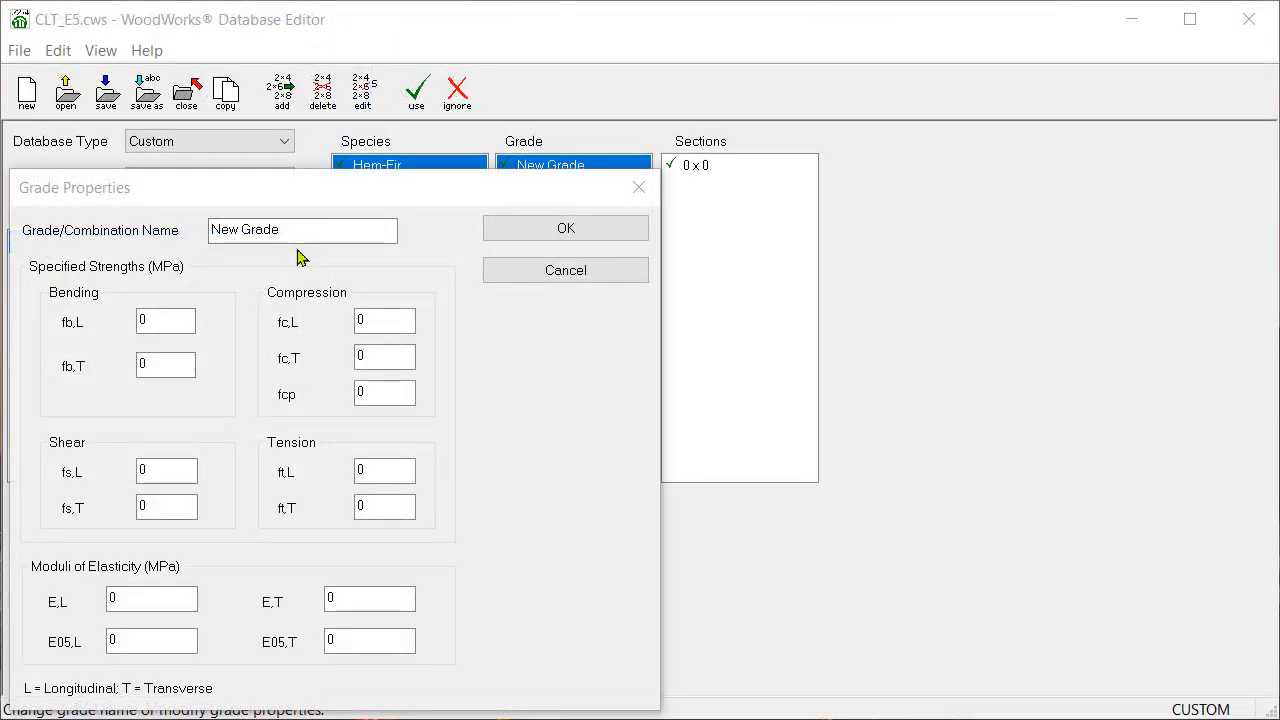
pyautogui.click(296, 232)
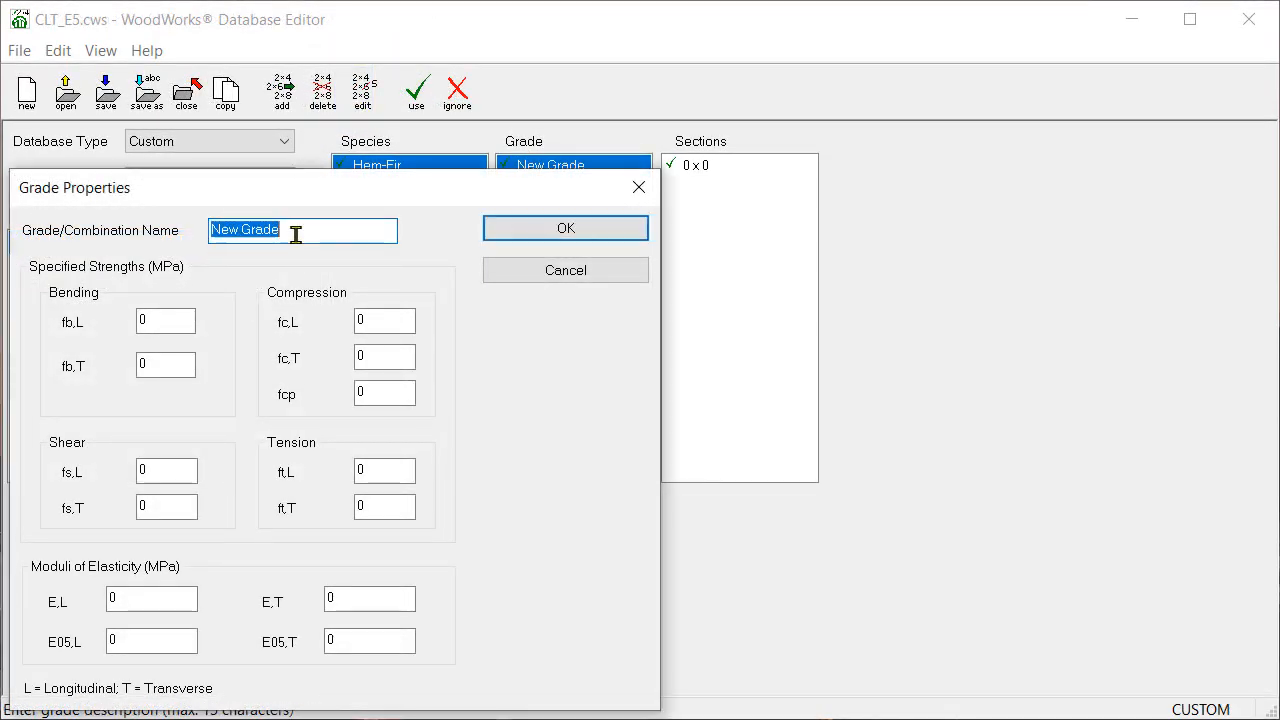
pyautogui.write('E5')
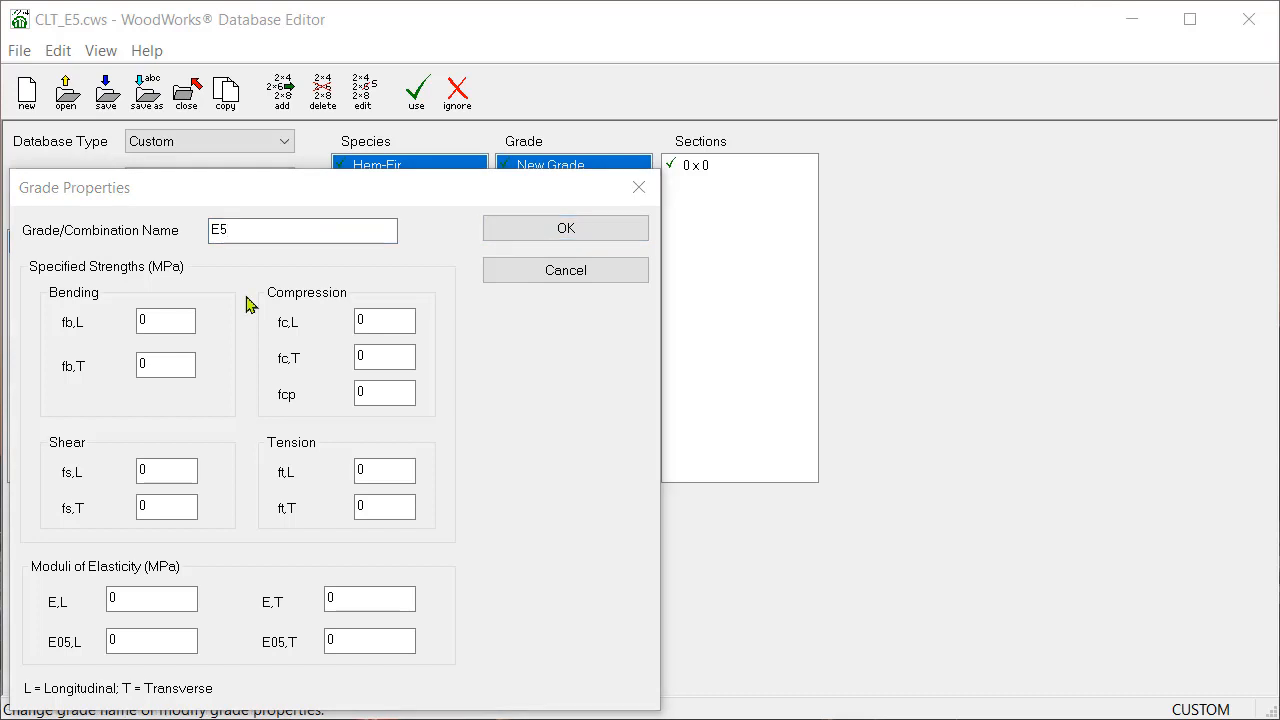
# Step: Set the E5 grade's bending strengths to 23.9 MPa for fb,L and 7.0 MPa for fb,T
pyautogui.click(140, 318)
pyautogui.write('23')
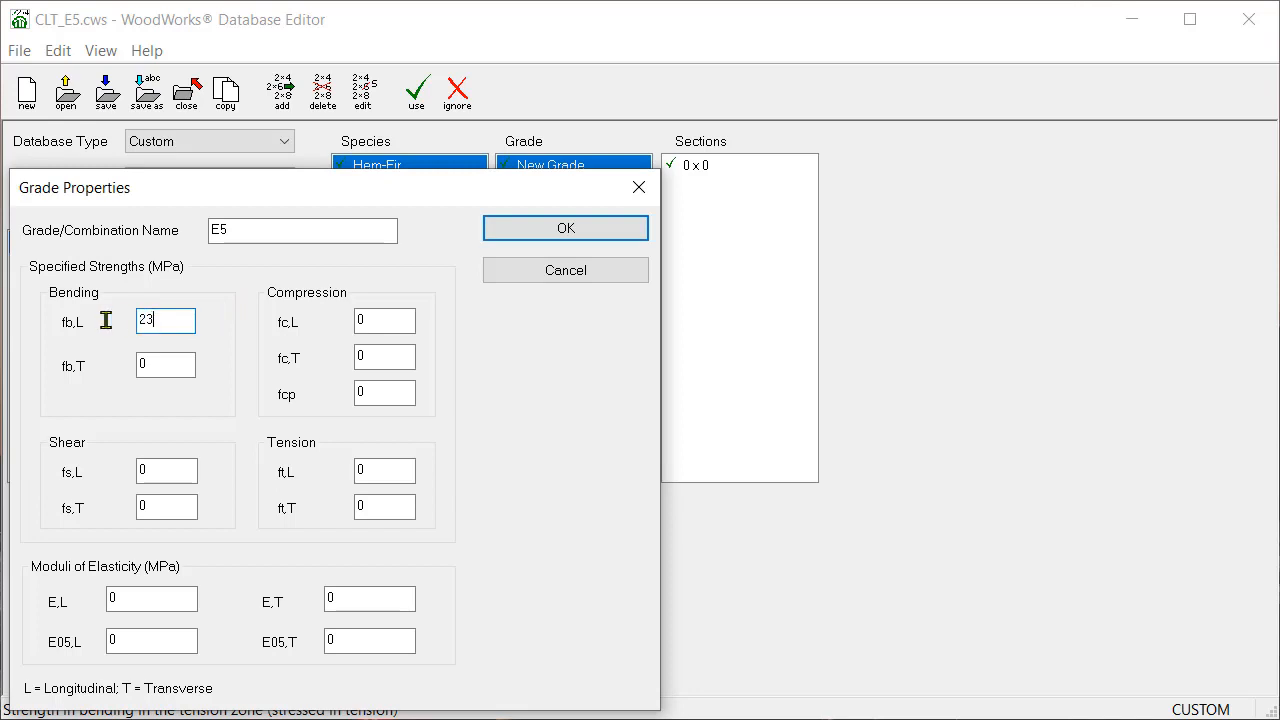
pyautogui.write('.9')
pyautogui.click(154, 363)
pyautogui.write('7')
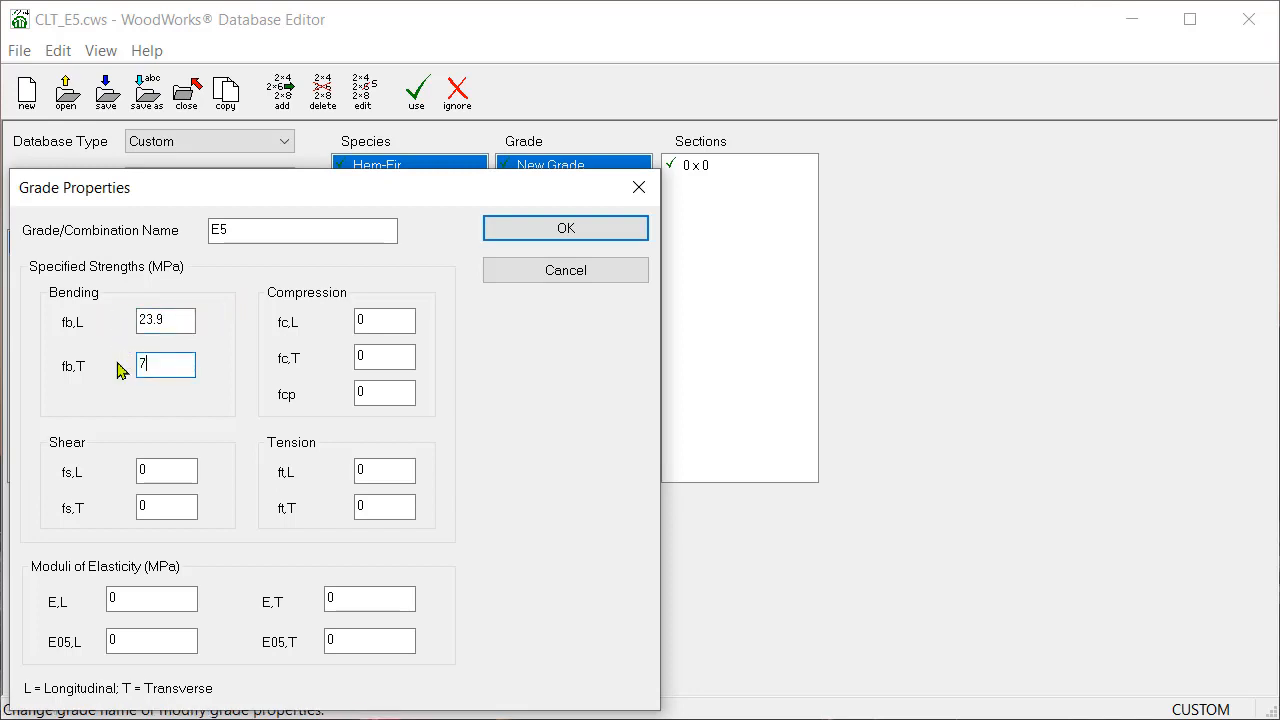
pyautogui.write('.0')
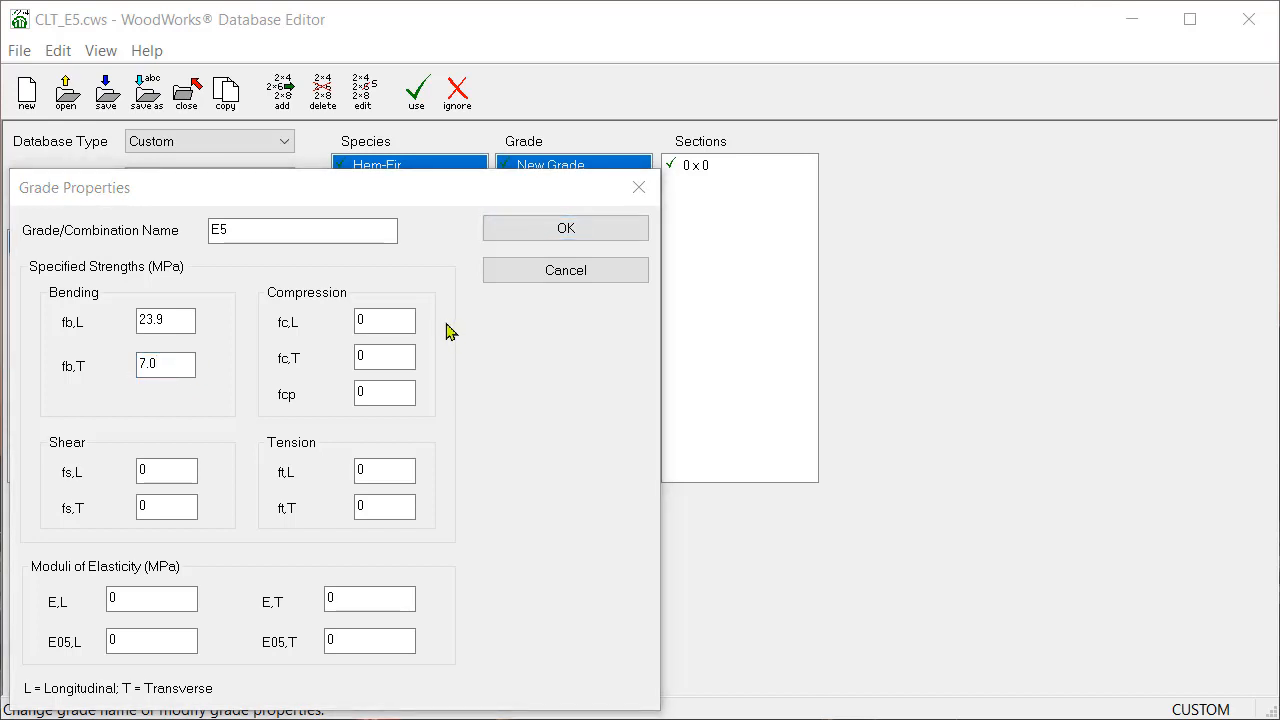
# Step: Set the E5 grade's compression strengths to fc,L 18.1, fc,T 9.2 and fcp 4.6 MPa
pyautogui.click(397, 318)
pyautogui.write('18.1')
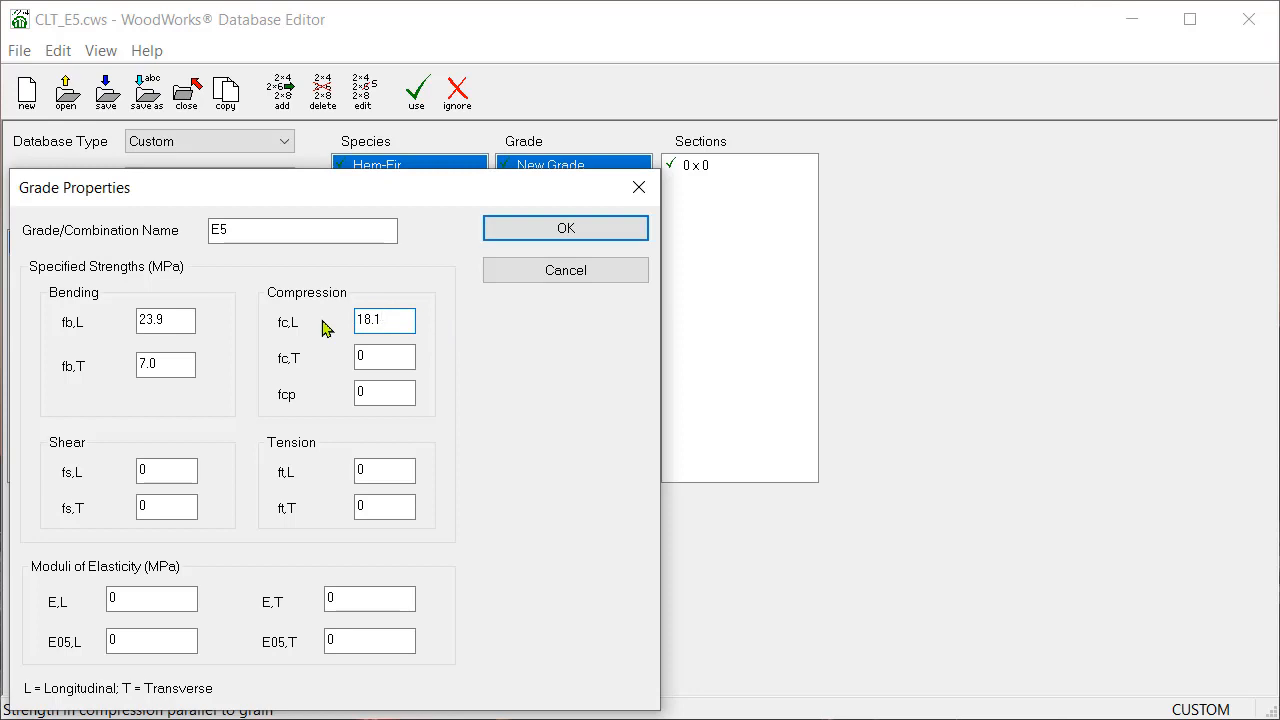
pyautogui.click(366, 354)
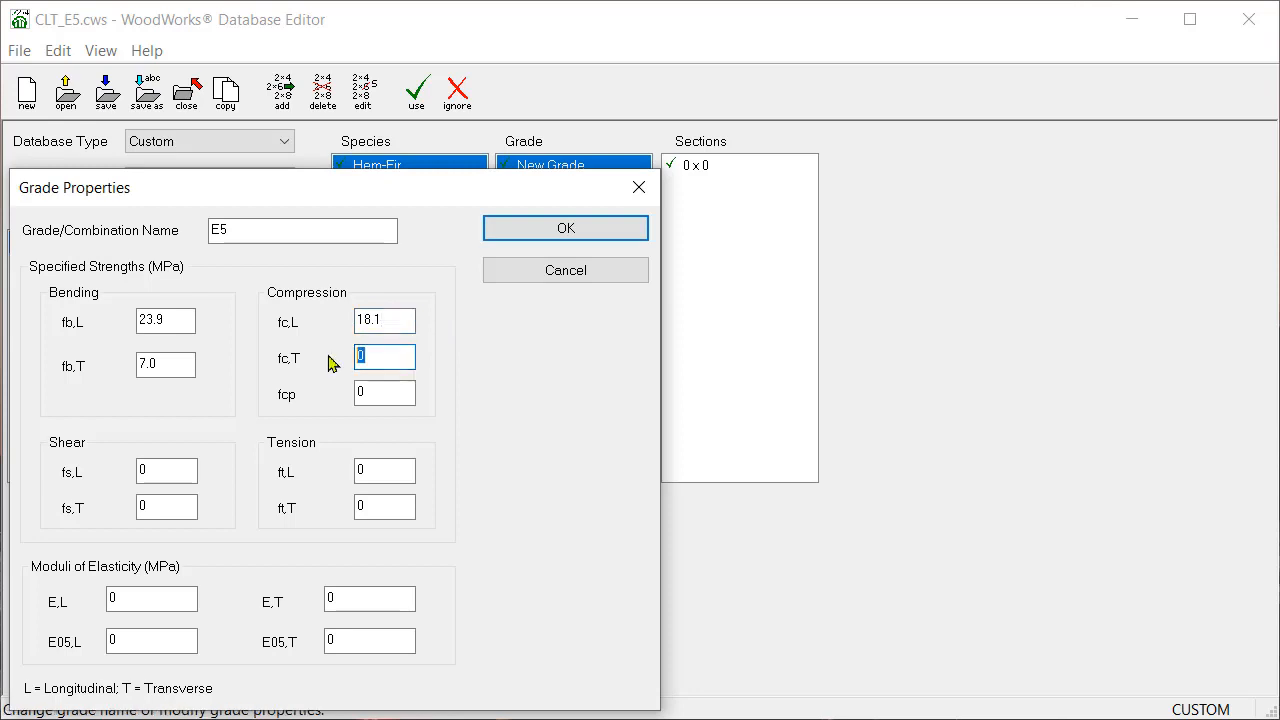
pyautogui.write('9.2')
pyautogui.press('Tab')
pyautogui.write('4')
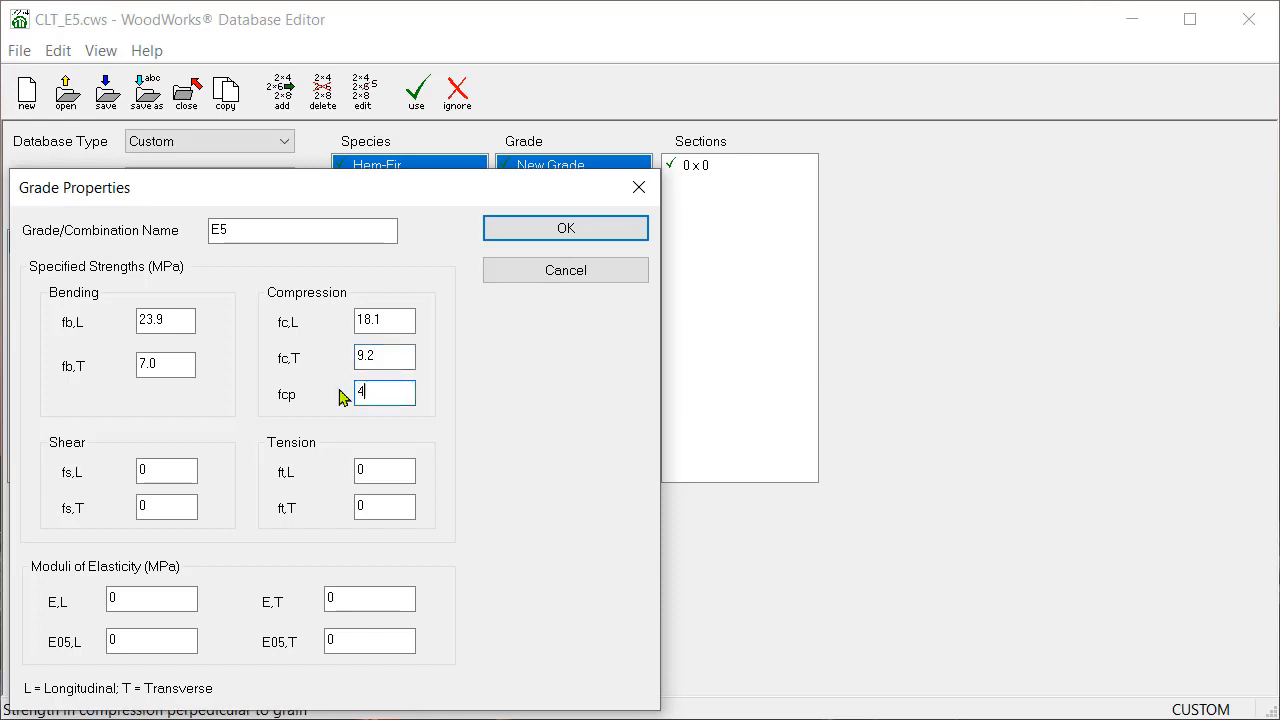
pyautogui.write('.6')
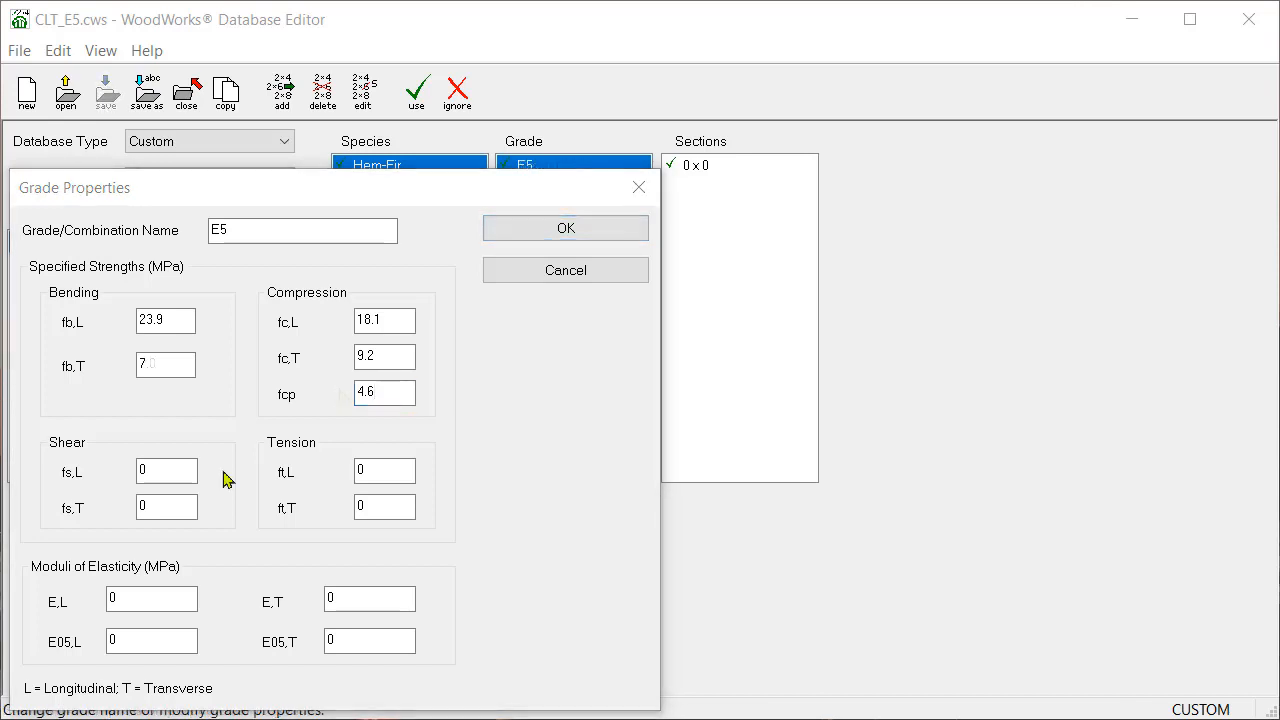
# Step: Set both of the E5 grade's shear strengths, fs,L and fs,T, to 0.53 MPa
pyautogui.click(190, 472)
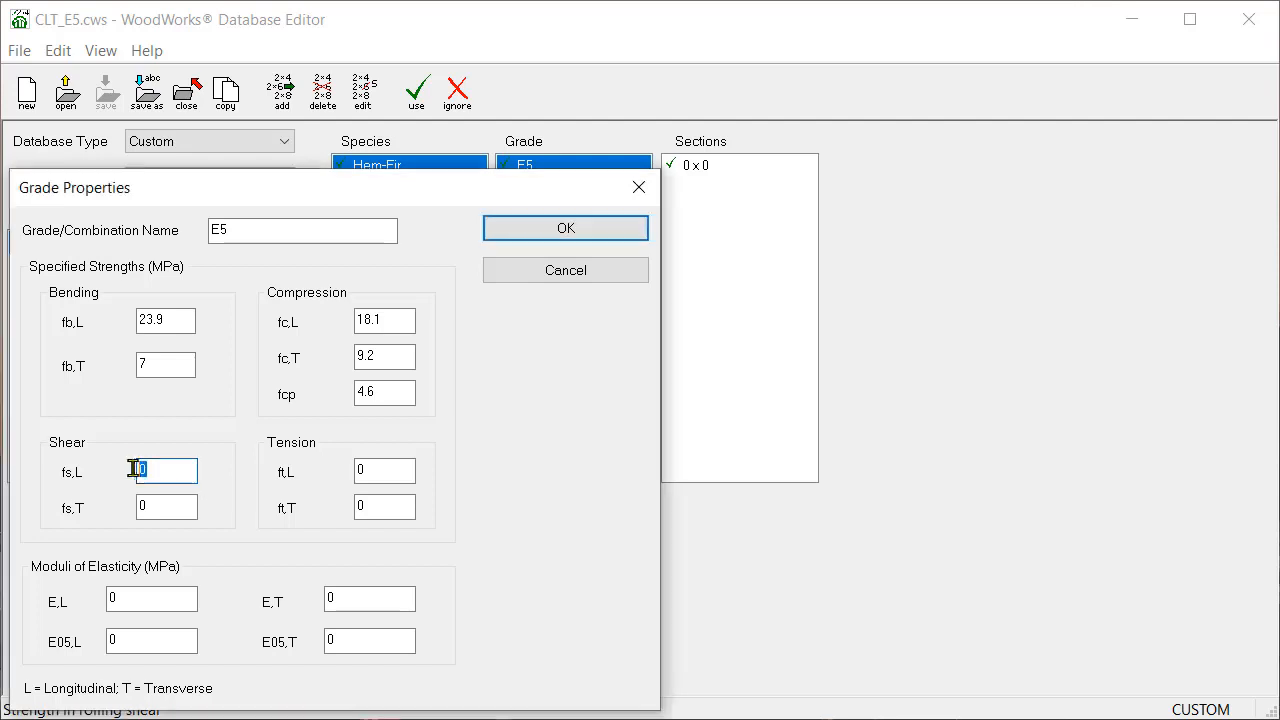
pyautogui.write('0.53')
pyautogui.click(160, 505)
pyautogui.write('0.53')
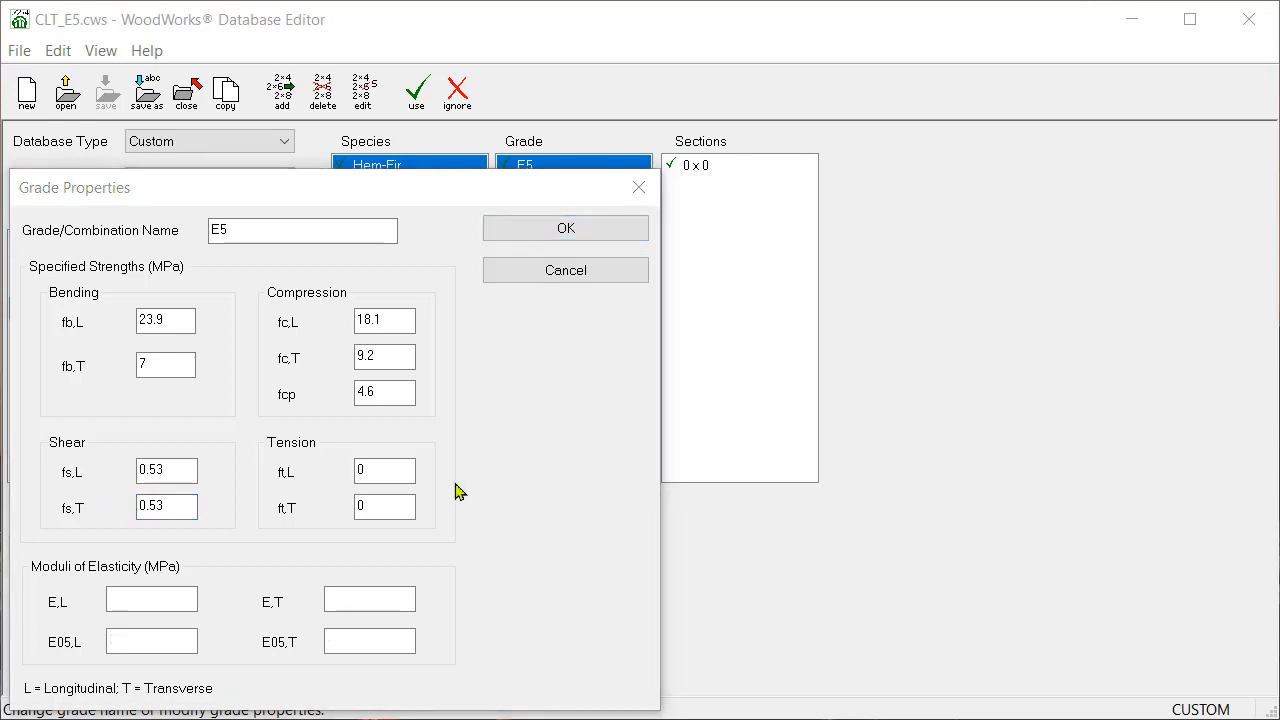
# Step: Set the E5 grade's tension strengths to 11.4 MPa for ft,L and 3.2 MPa for ft,T
pyautogui.doubleClick(403, 472)
pyautogui.write('11.4')
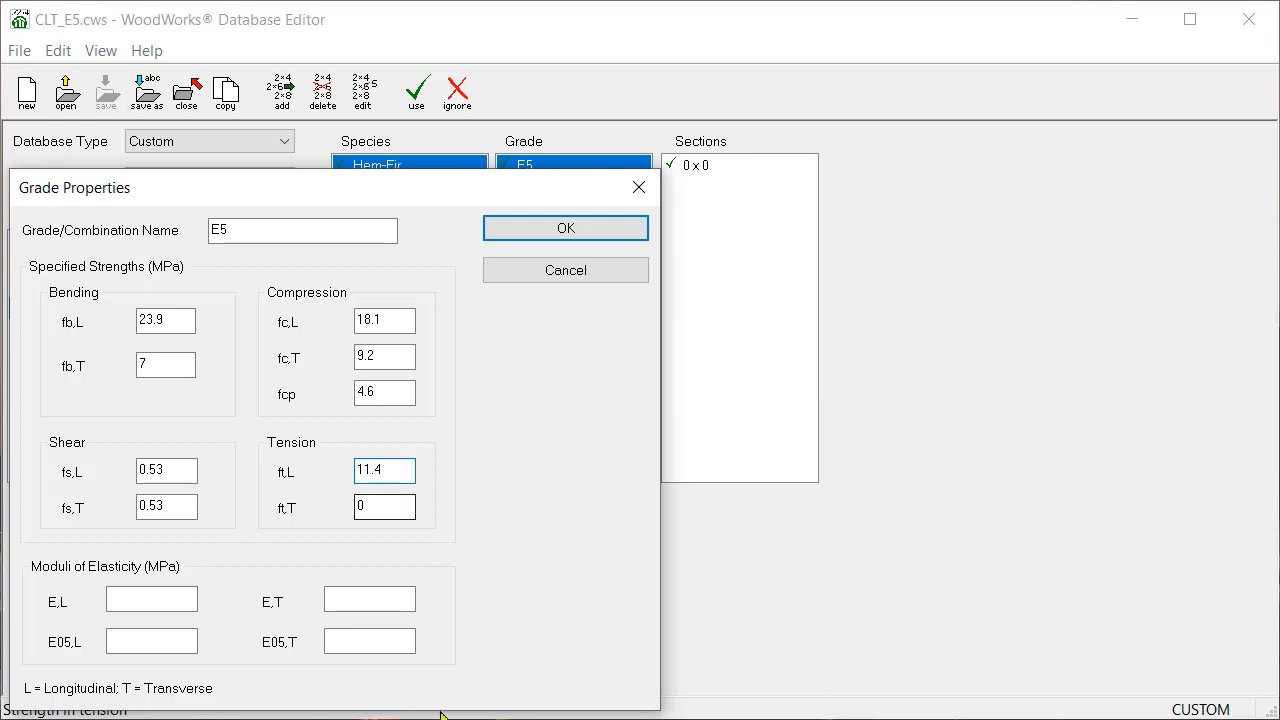
pyautogui.doubleClick(380, 506)
pyautogui.write('3.2')
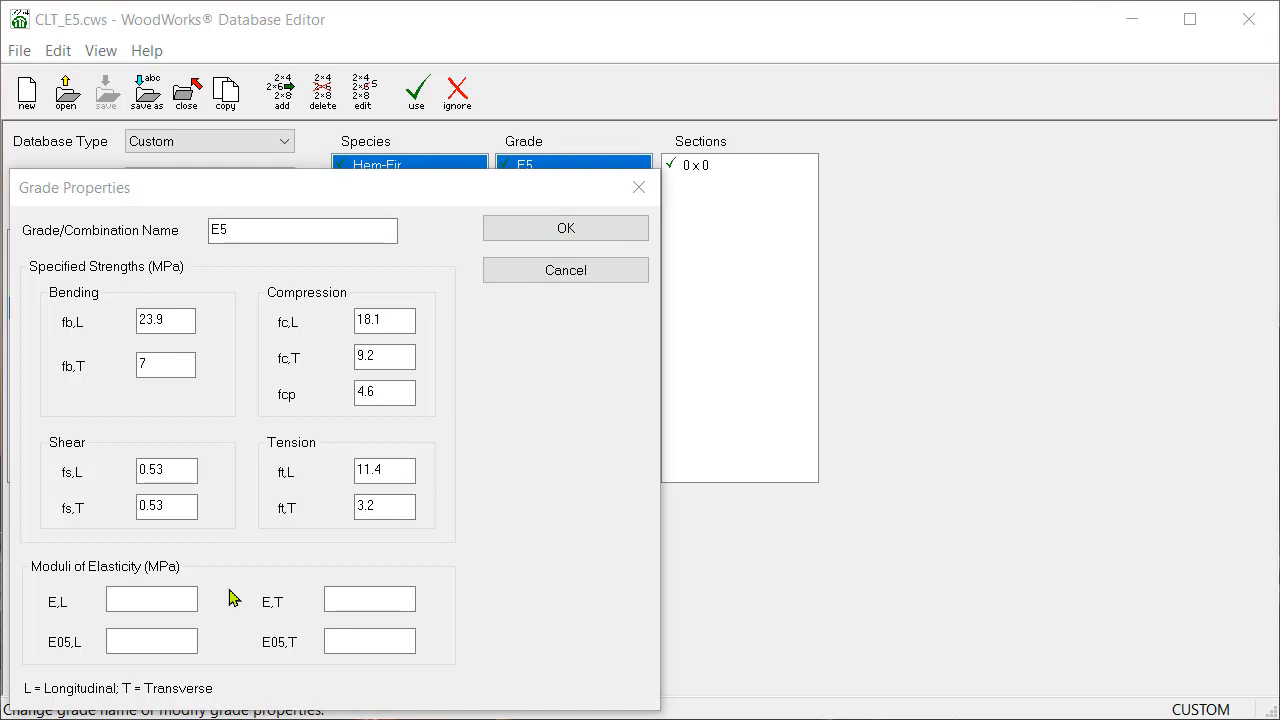
# Step: Set the E5 moduli of elasticity to E,L 10300, E,T 10000, E05,L 8446 and E05,T 6000 MPa, and accept the grade properties
pyautogui.click(177, 597)
pyautogui.write('10300')
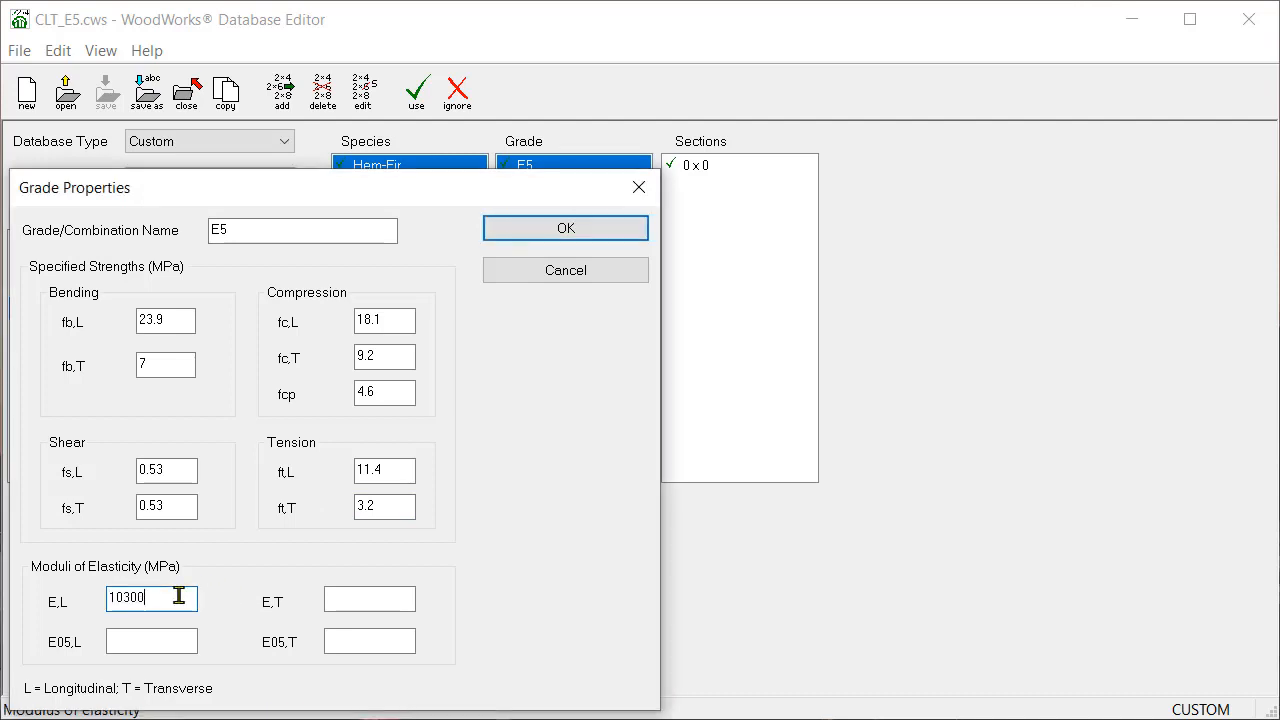
pyautogui.click(349, 598)
pyautogui.write('10')
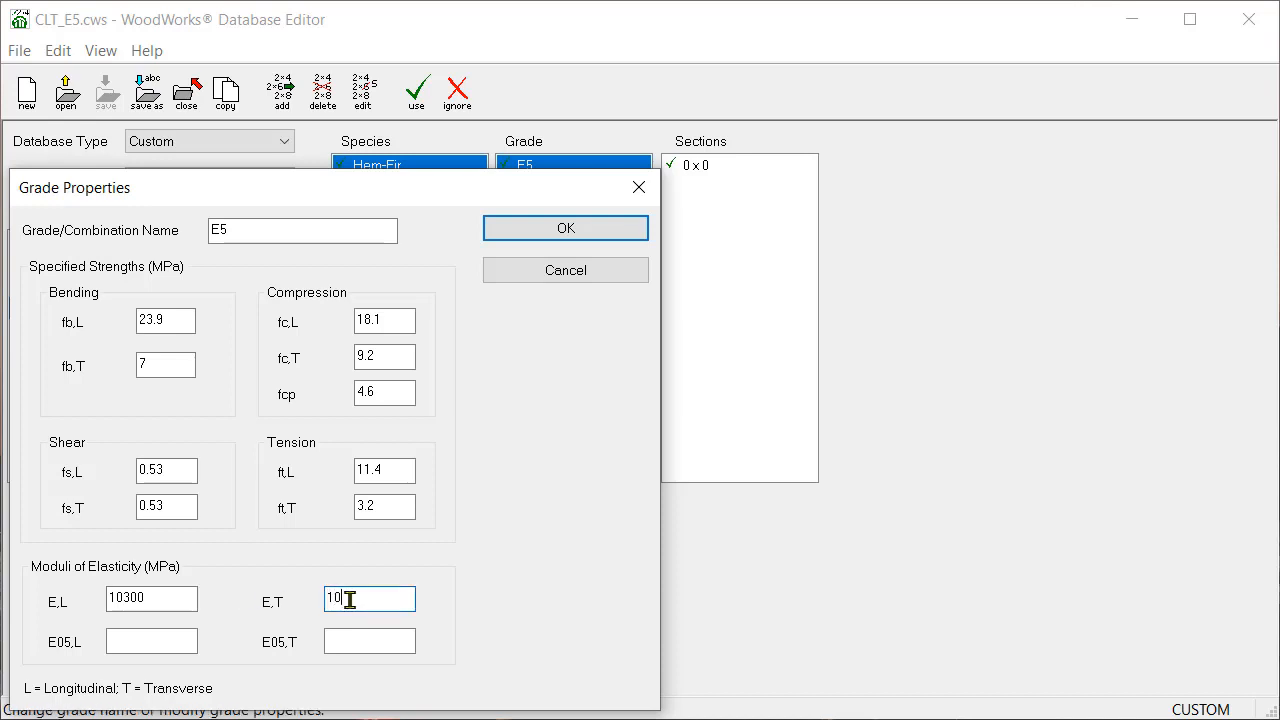
pyautogui.write('000')
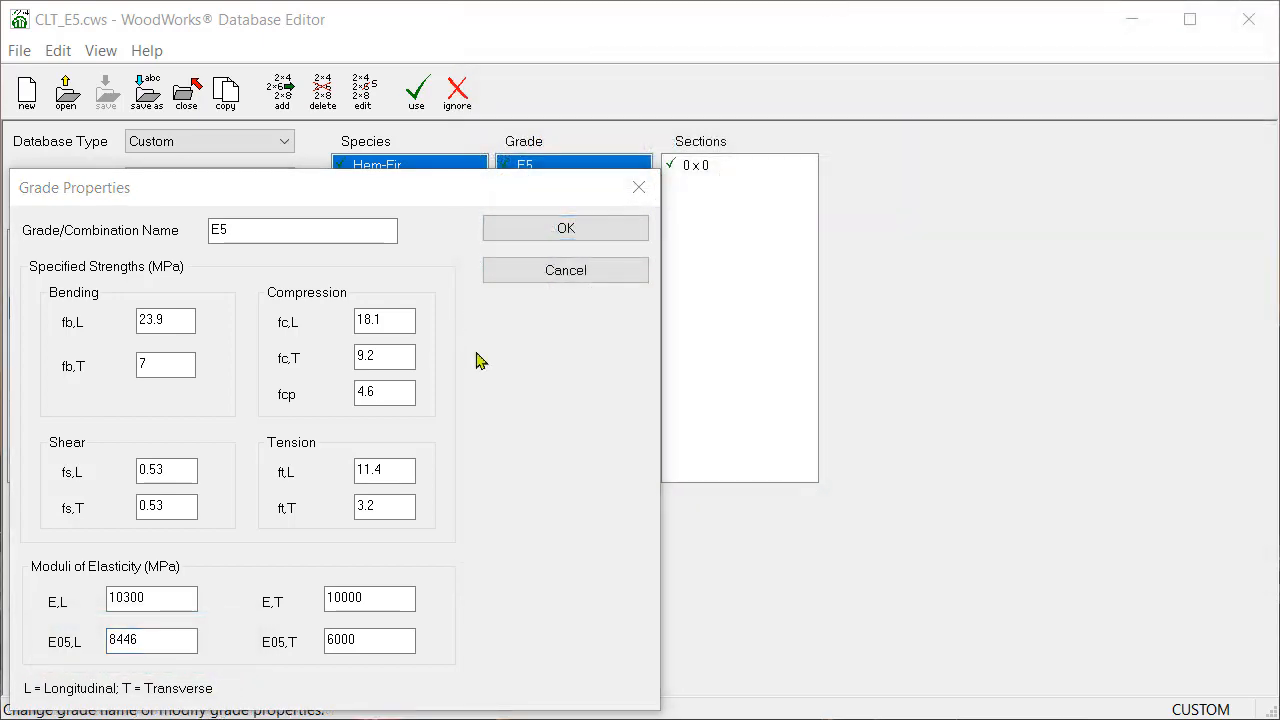
pyautogui.click(597, 233)
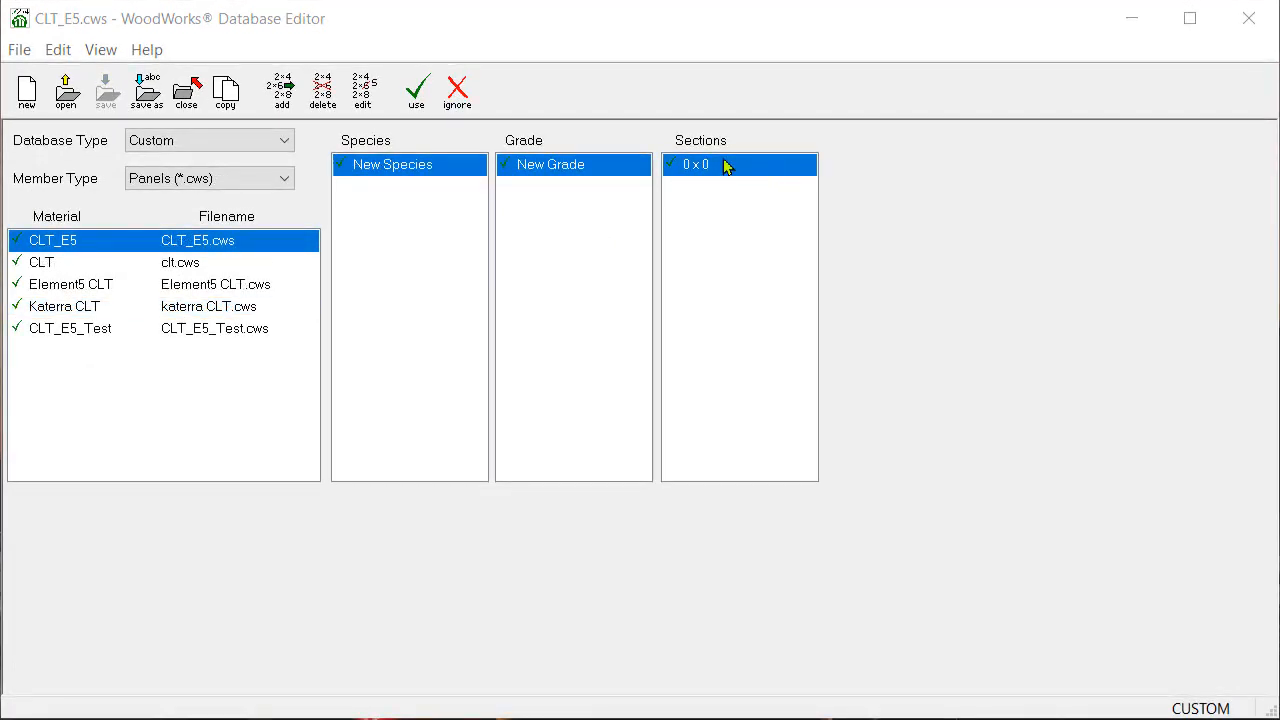
# Step: Open the blank section's properties and set its depth d to 175 mm actual and 7 inches nominal
pyautogui.click(377, 105)
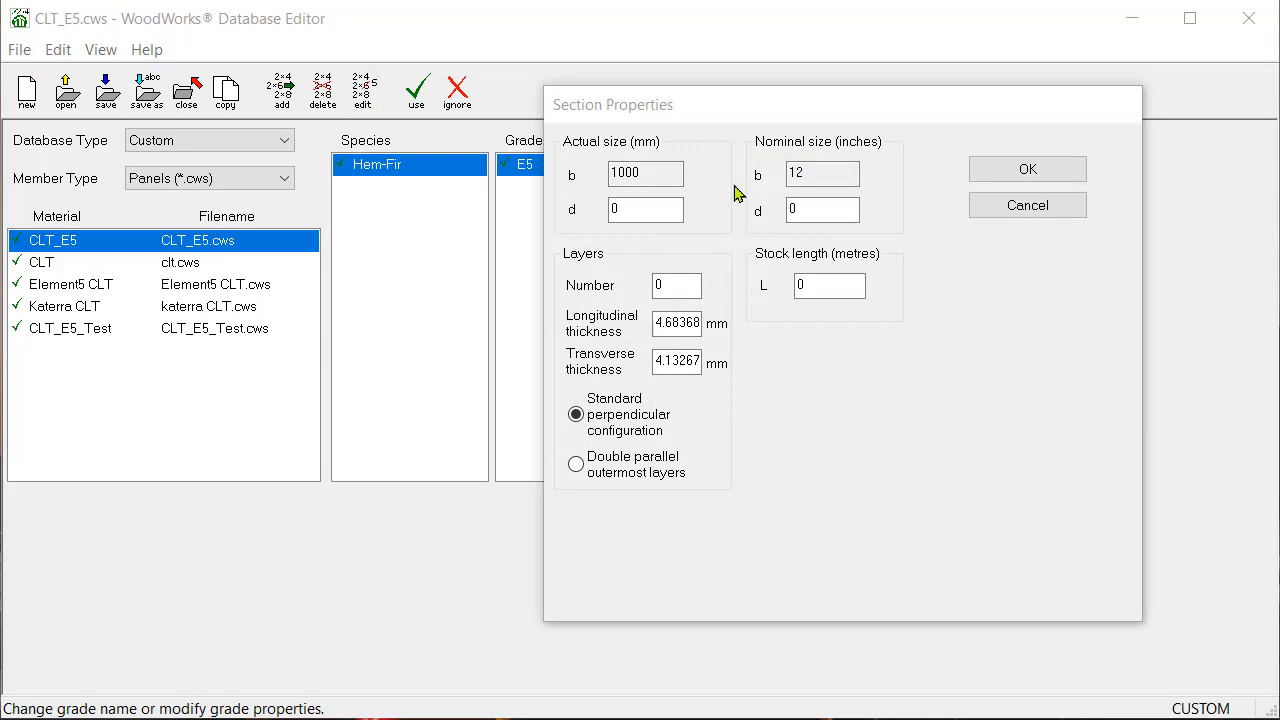
pyautogui.click(653, 210)
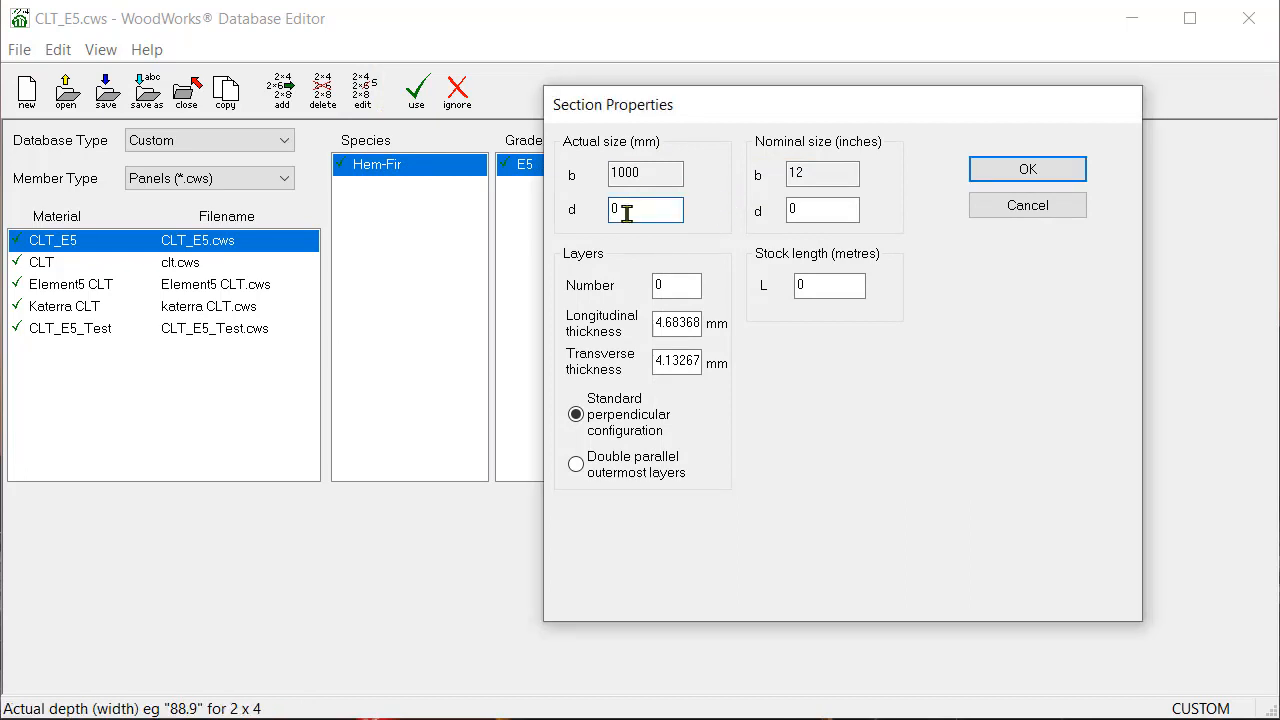
pyautogui.write('175')
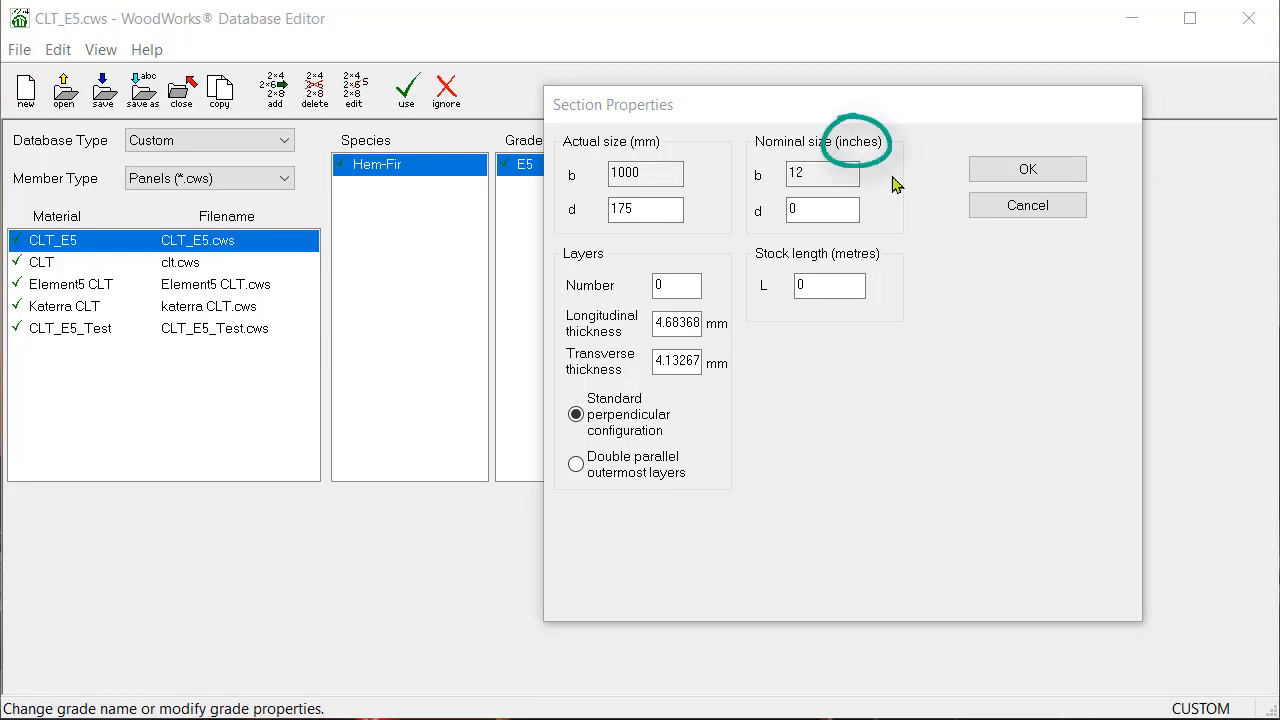
pyautogui.click(835, 208)
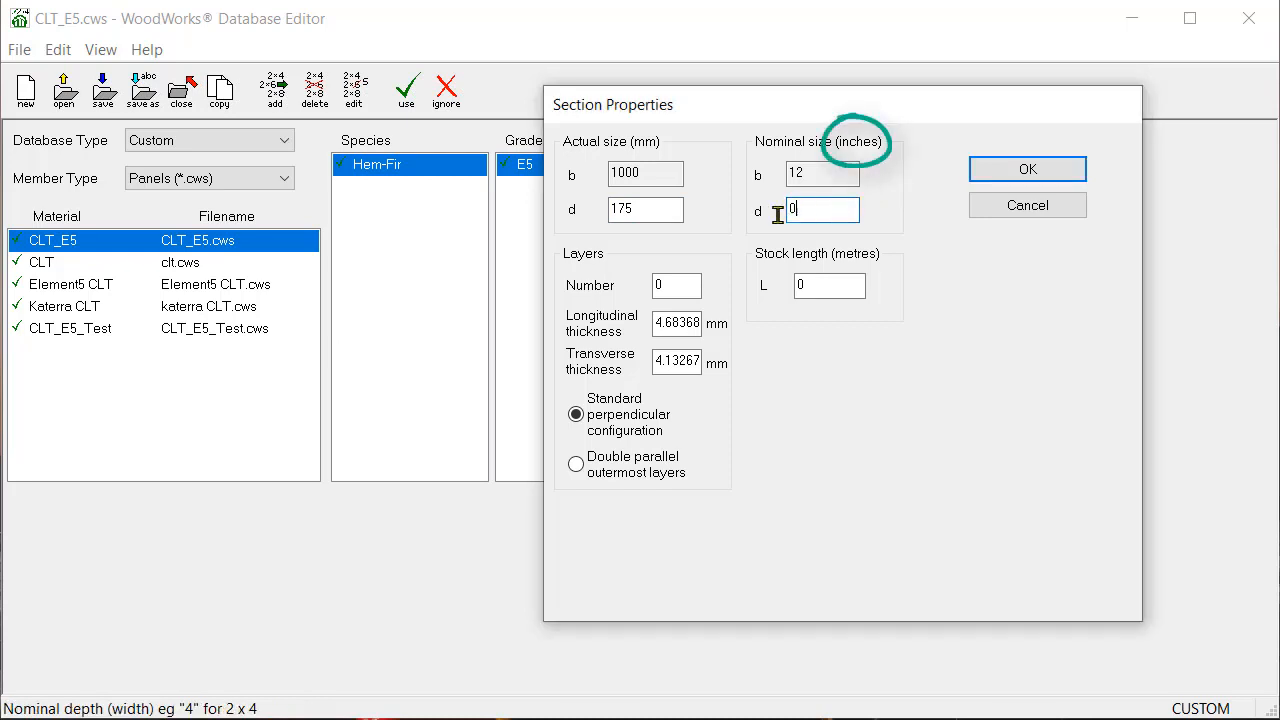
pyautogui.write('7')
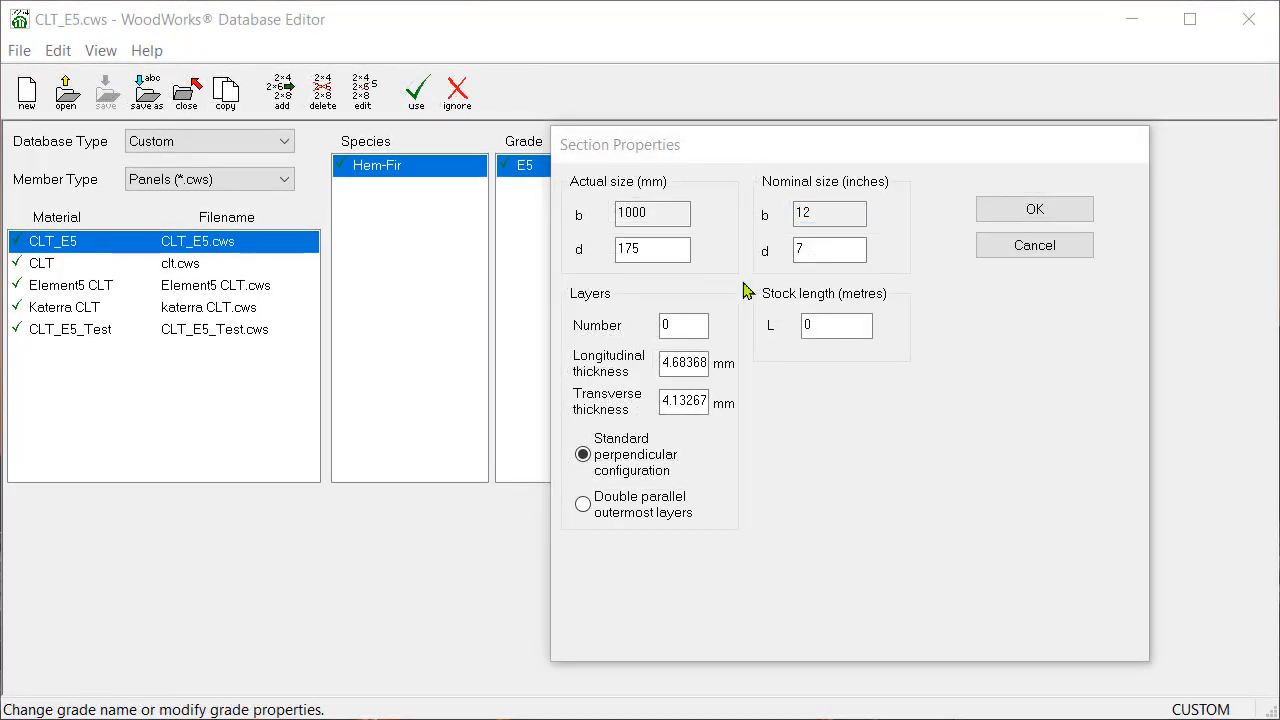
# Step: Give the section 5 layers with 35 mm longitudinal and transverse thicknesses, and a stock length of 19.5 m
pyautogui.click(690, 323)
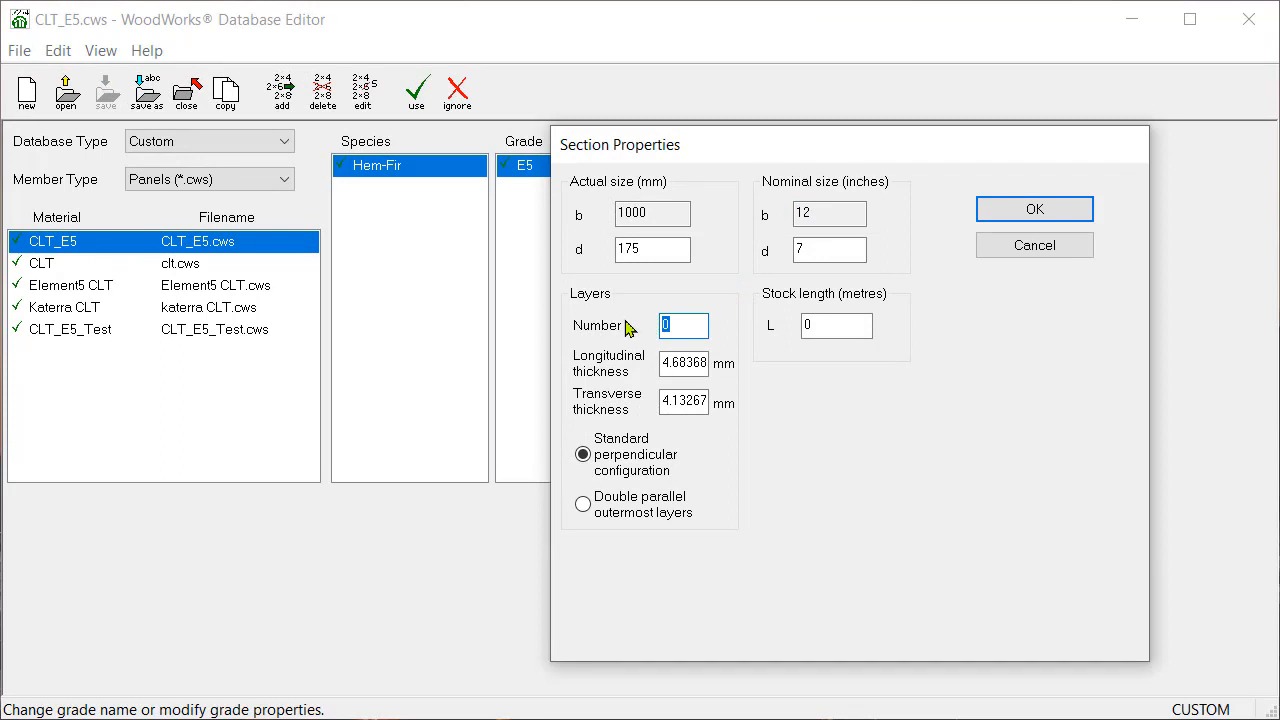
pyautogui.write('5')
pyautogui.click(669, 361)
pyautogui.doubleClick(669, 361)
pyautogui.write('35')
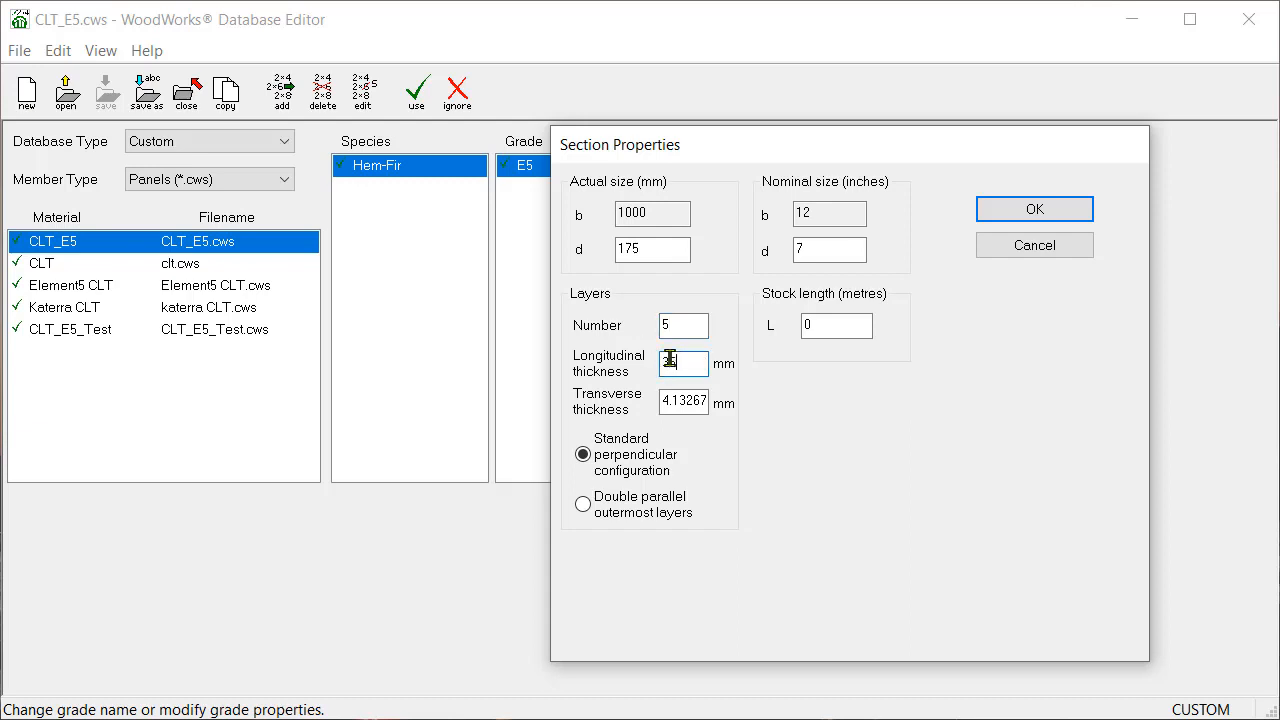
pyautogui.click(675, 400)
pyautogui.doubleClick(675, 400)
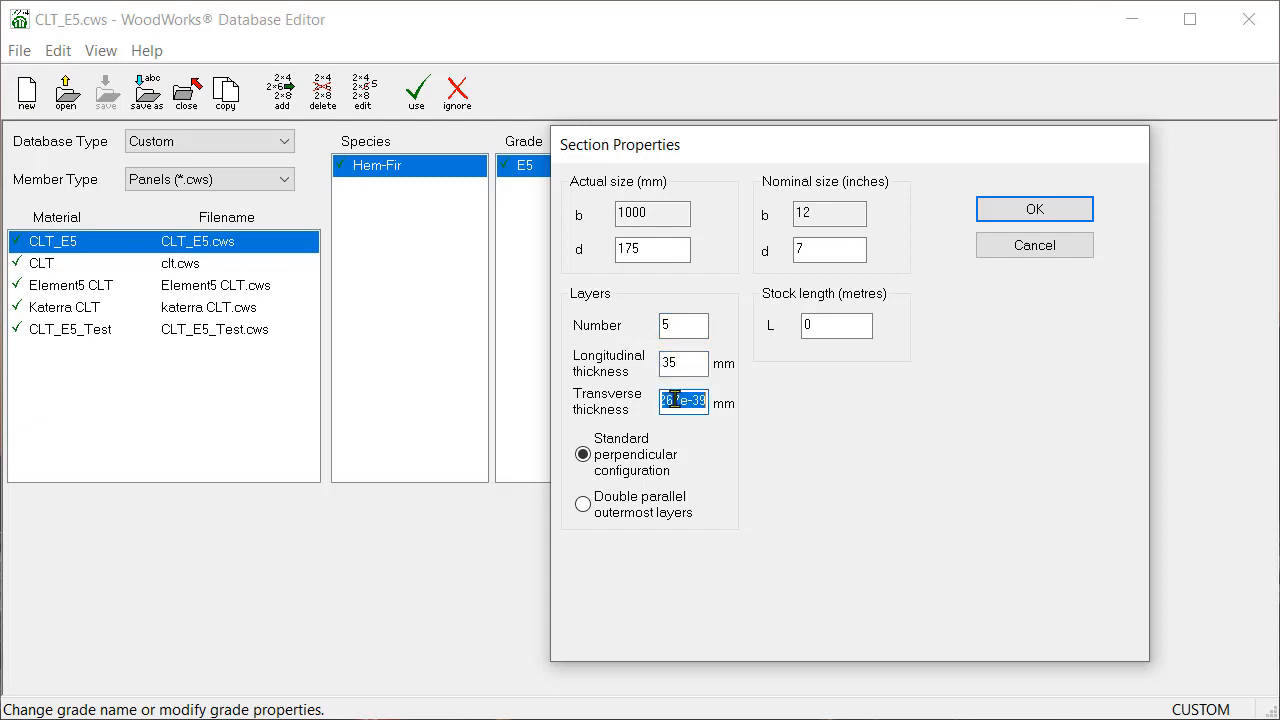
pyautogui.write('35')
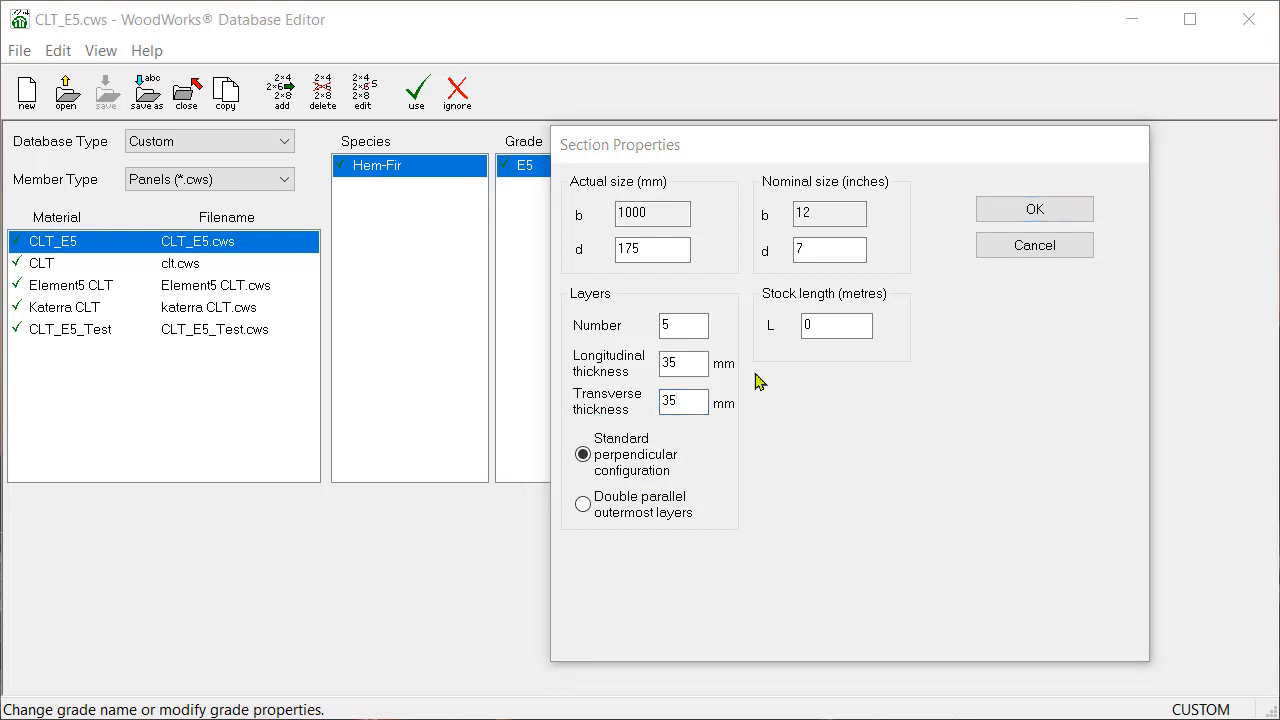
pyautogui.doubleClick(813, 326)
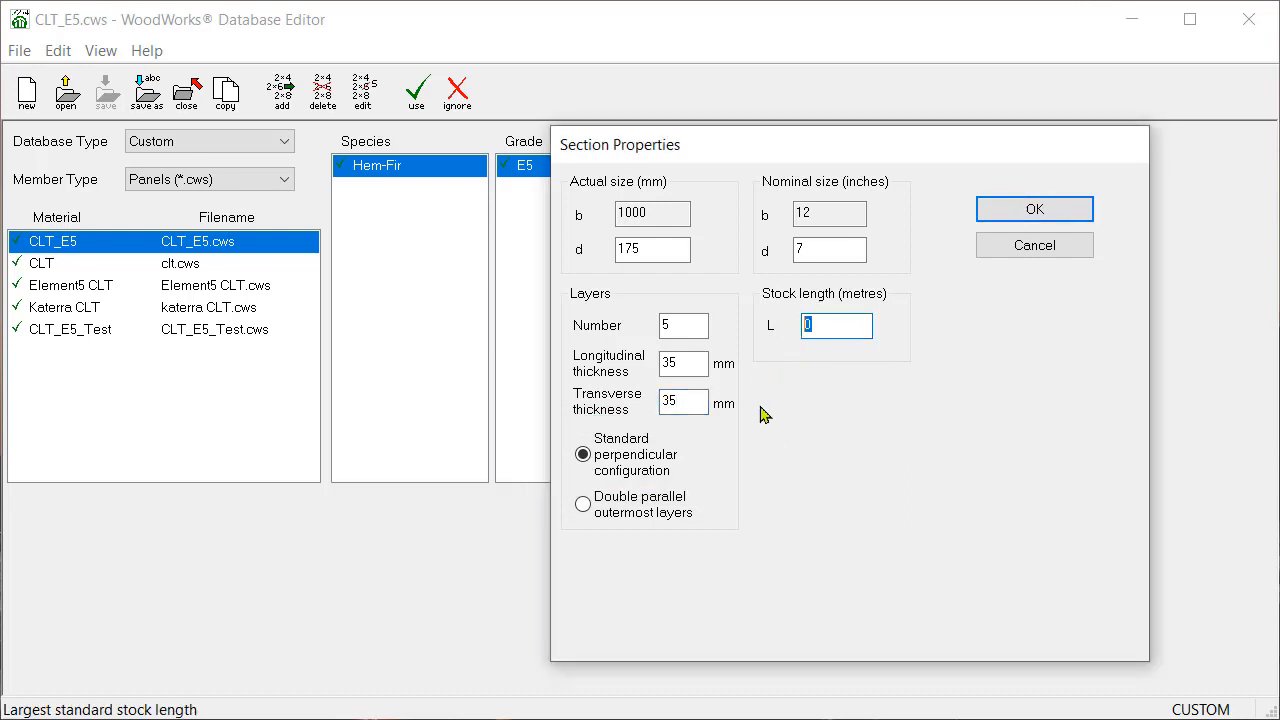
pyautogui.write('19.5')
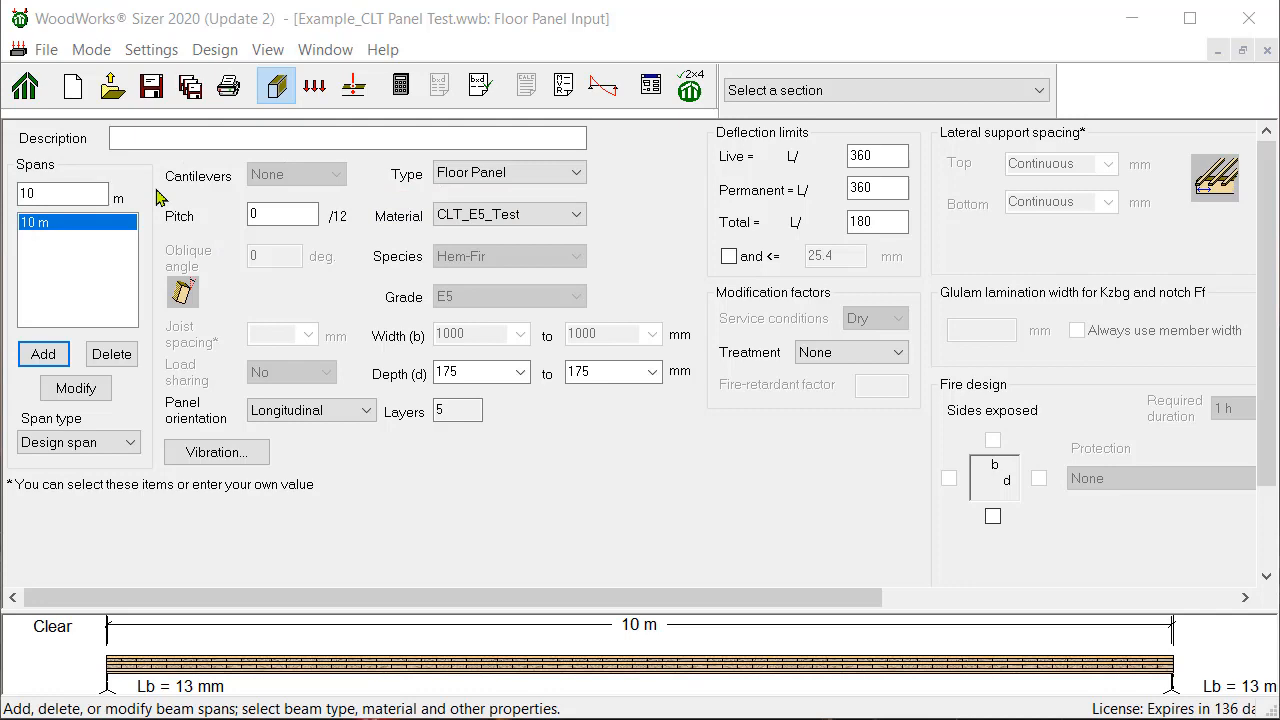
# Step: Switch to WoodWorks Sizer and open the design results of the example CLT floor panel
pyautogui.click(481, 88)
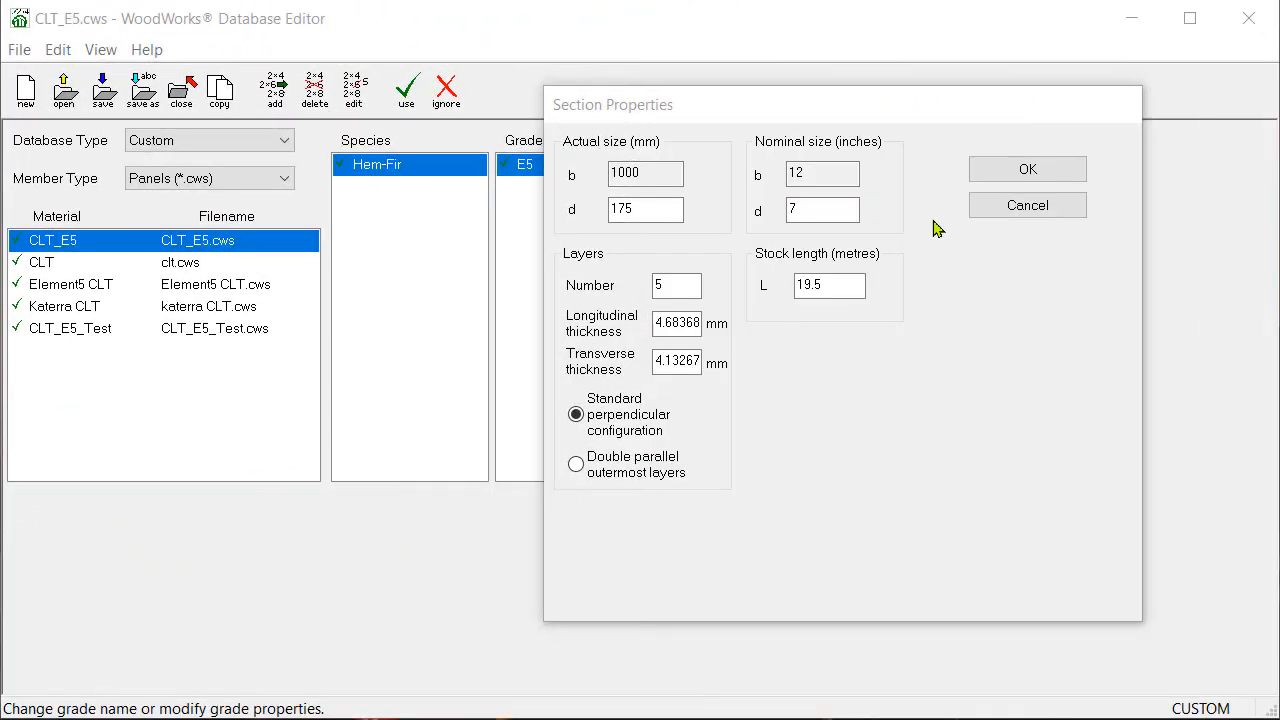
# Step: Accept the section properties in Database Editor, then save the CLT_E5 database and close the editor
pyautogui.click(1010, 172)
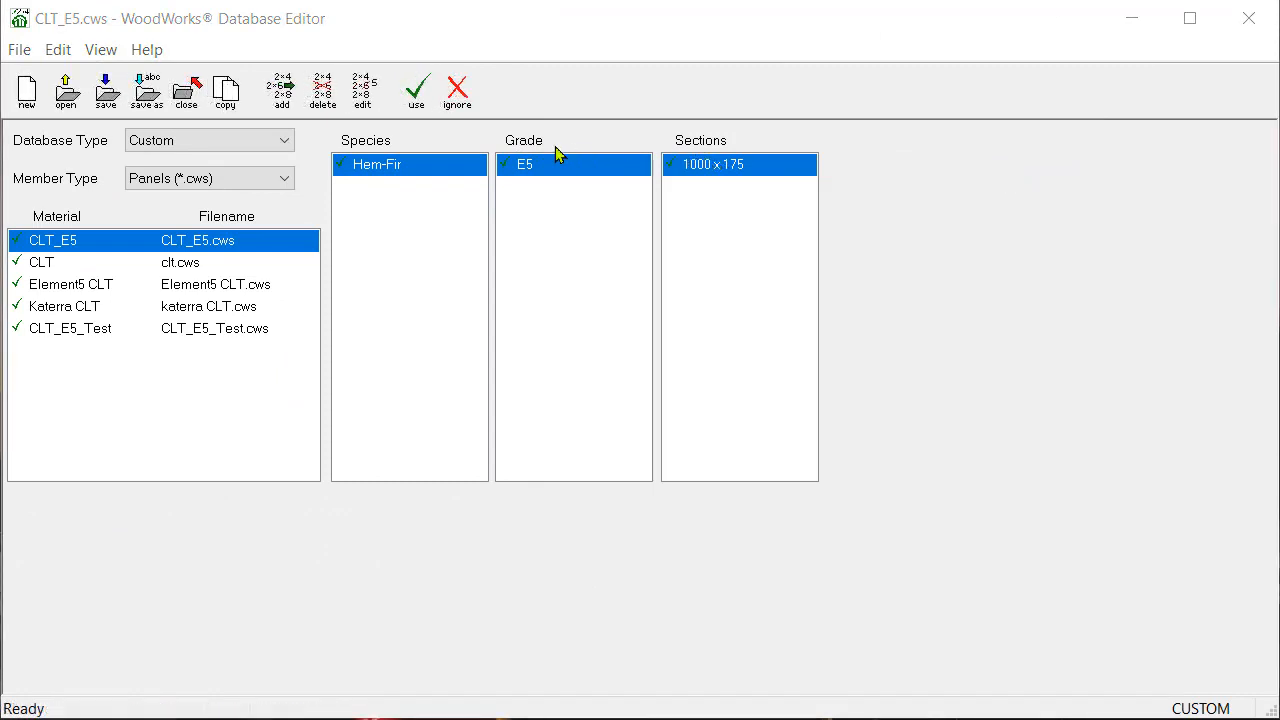
pyautogui.click(107, 100)
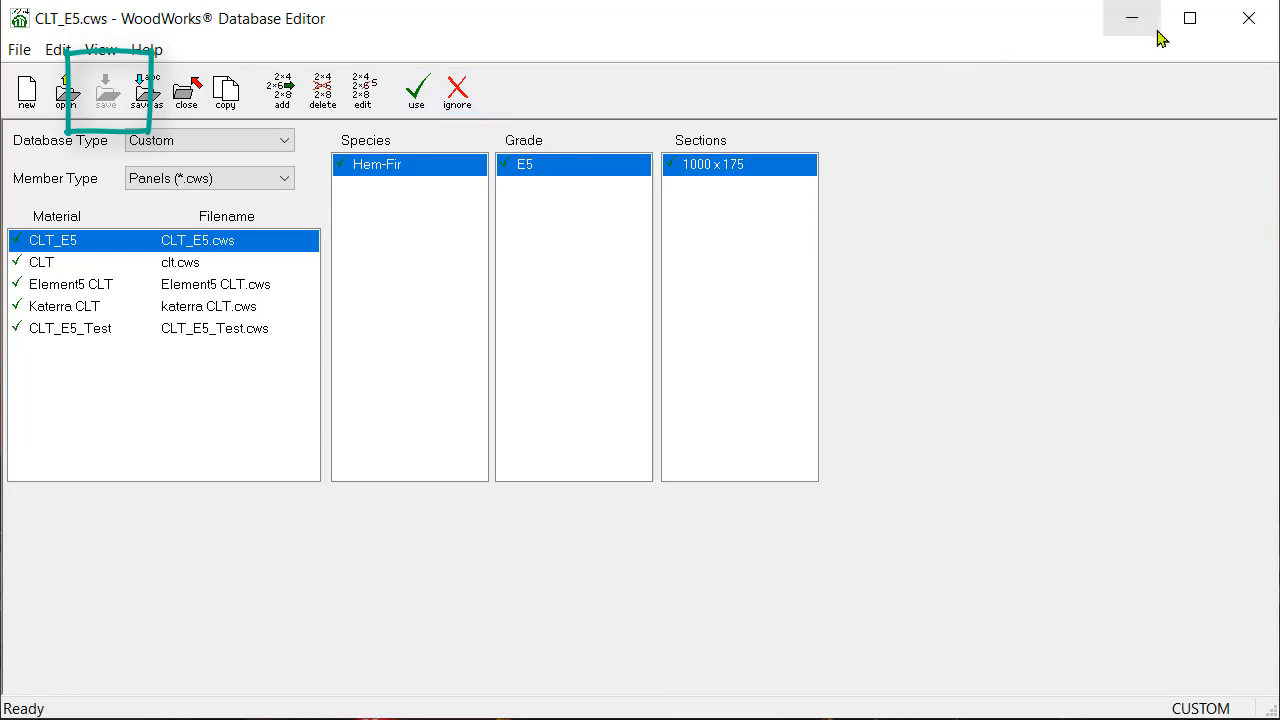
pyautogui.click(1240, 20)
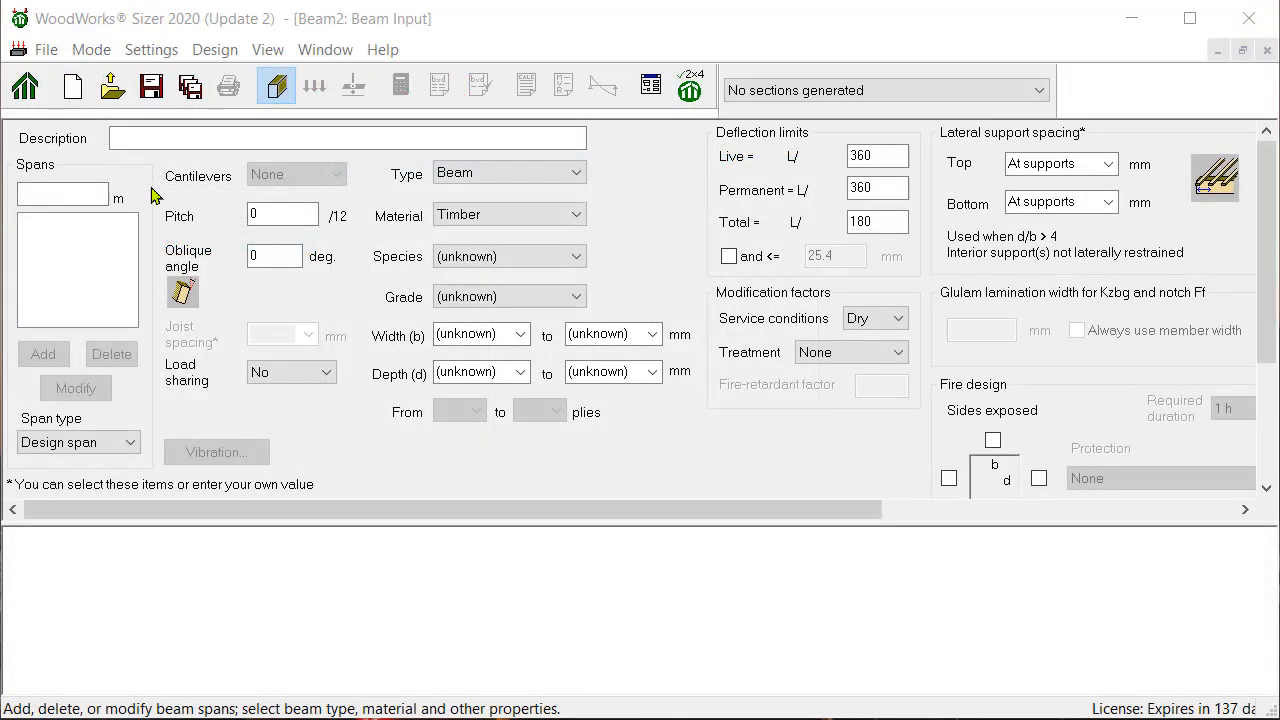
# Step: Add a 10 m design span to the new beam in WoodWorks Sizer
pyautogui.click(86, 192)
pyautogui.write('1')
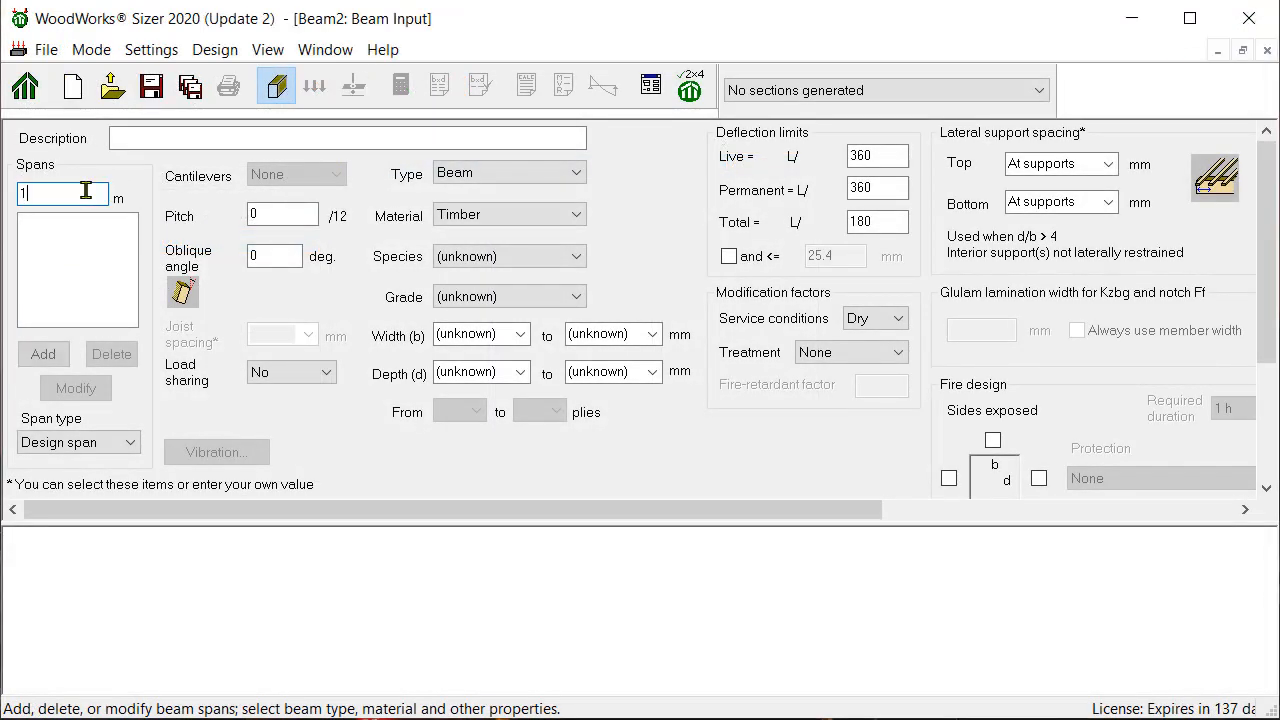
pyautogui.write('0')
pyautogui.click(45, 354)
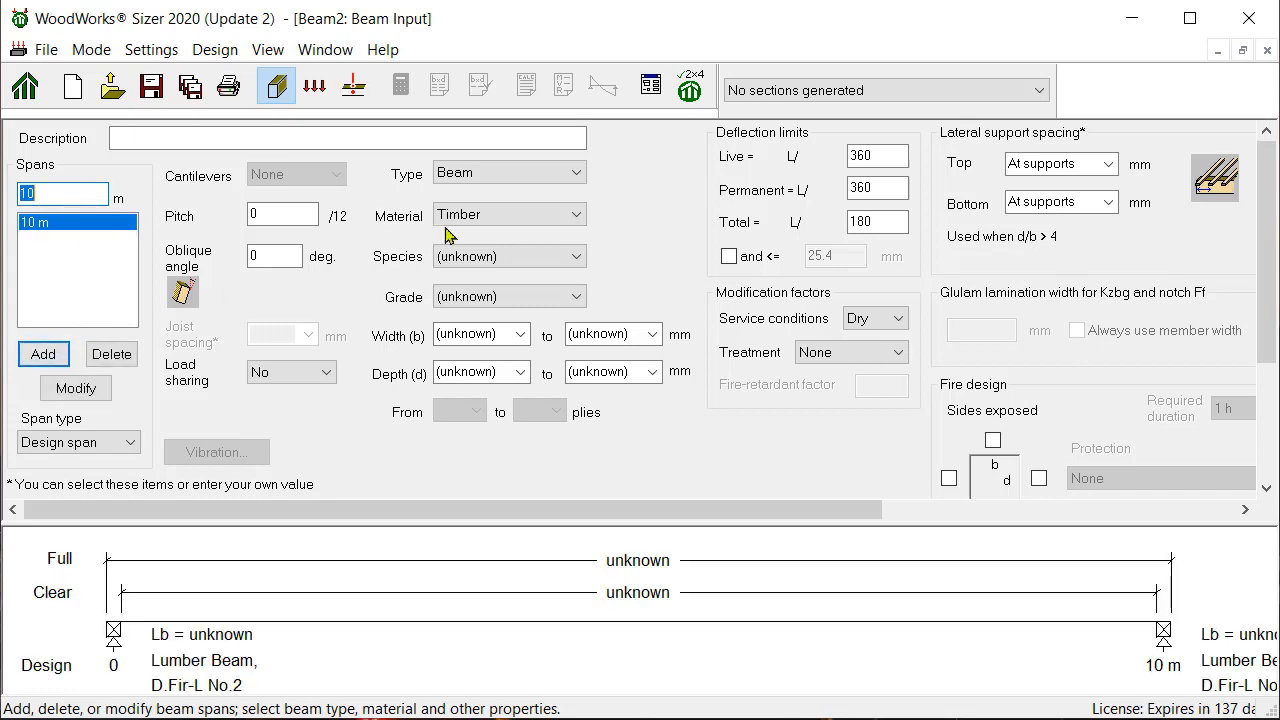
# Step: Change the member type to Floor Panel and choose a depth of 175 mm for the CLT_E5 panel
pyautogui.click(545, 172)
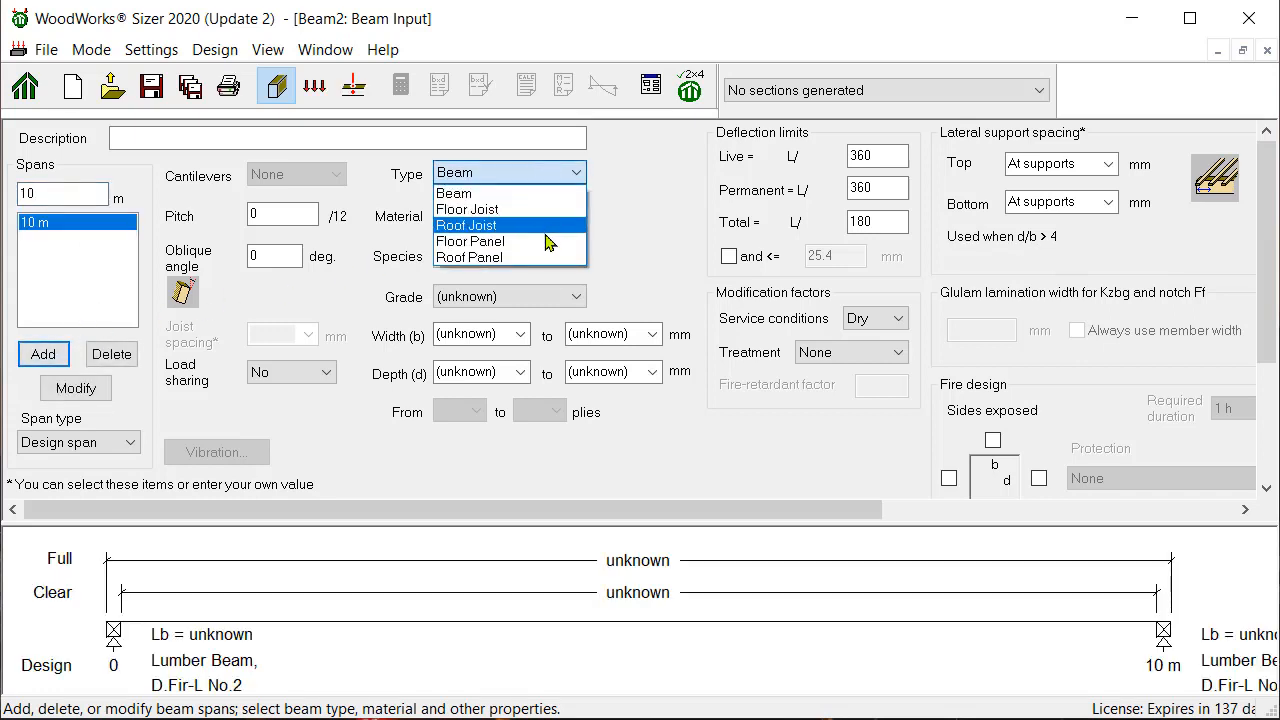
pyautogui.click(546, 241)
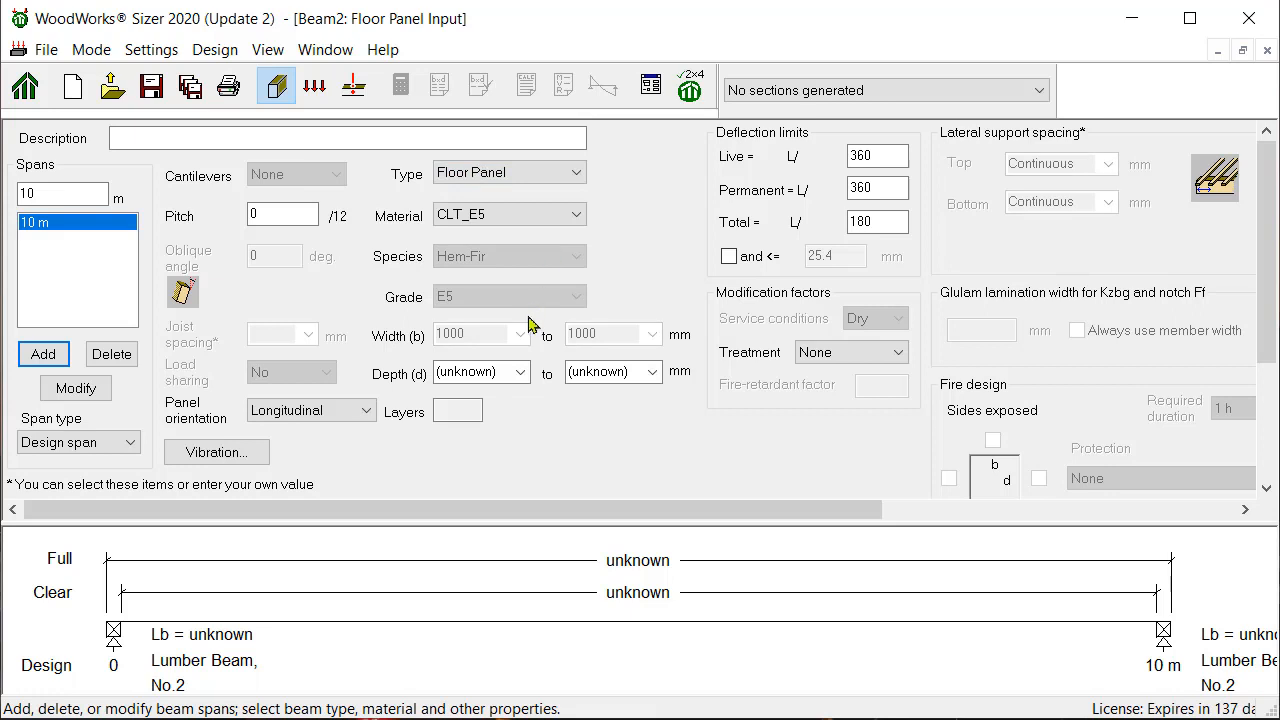
pyautogui.click(520, 371)
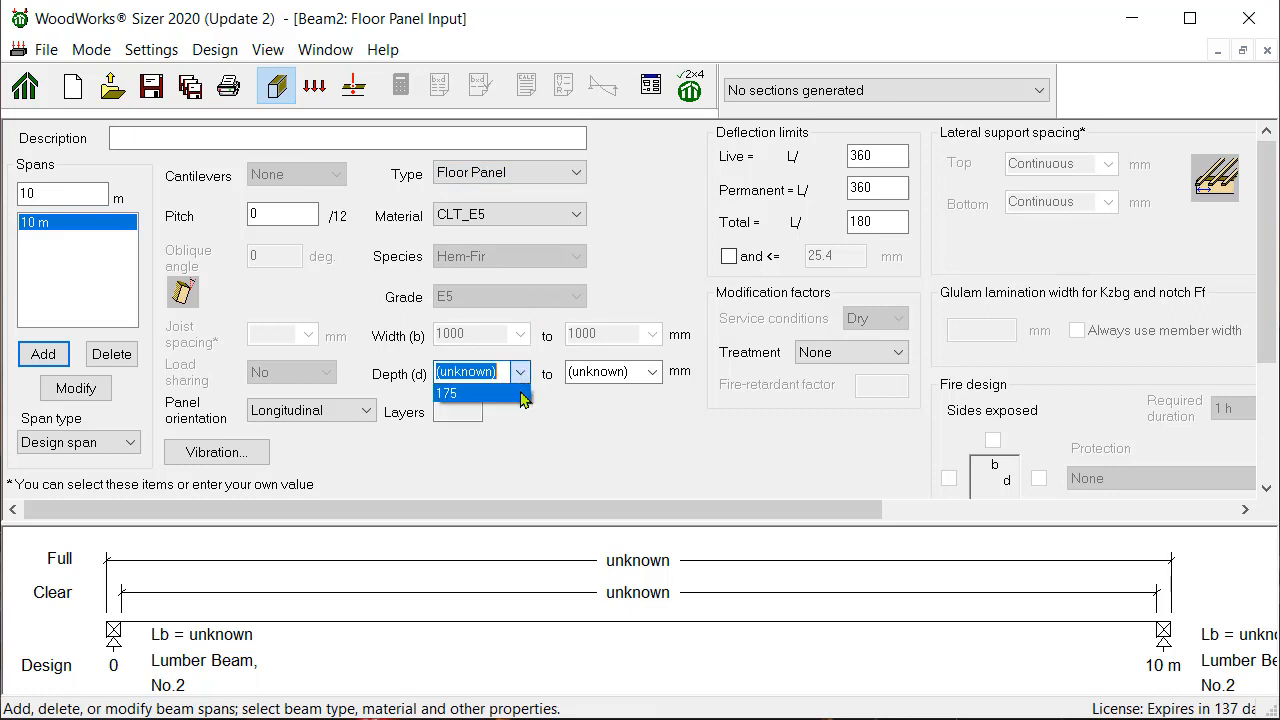
pyautogui.click(523, 394)
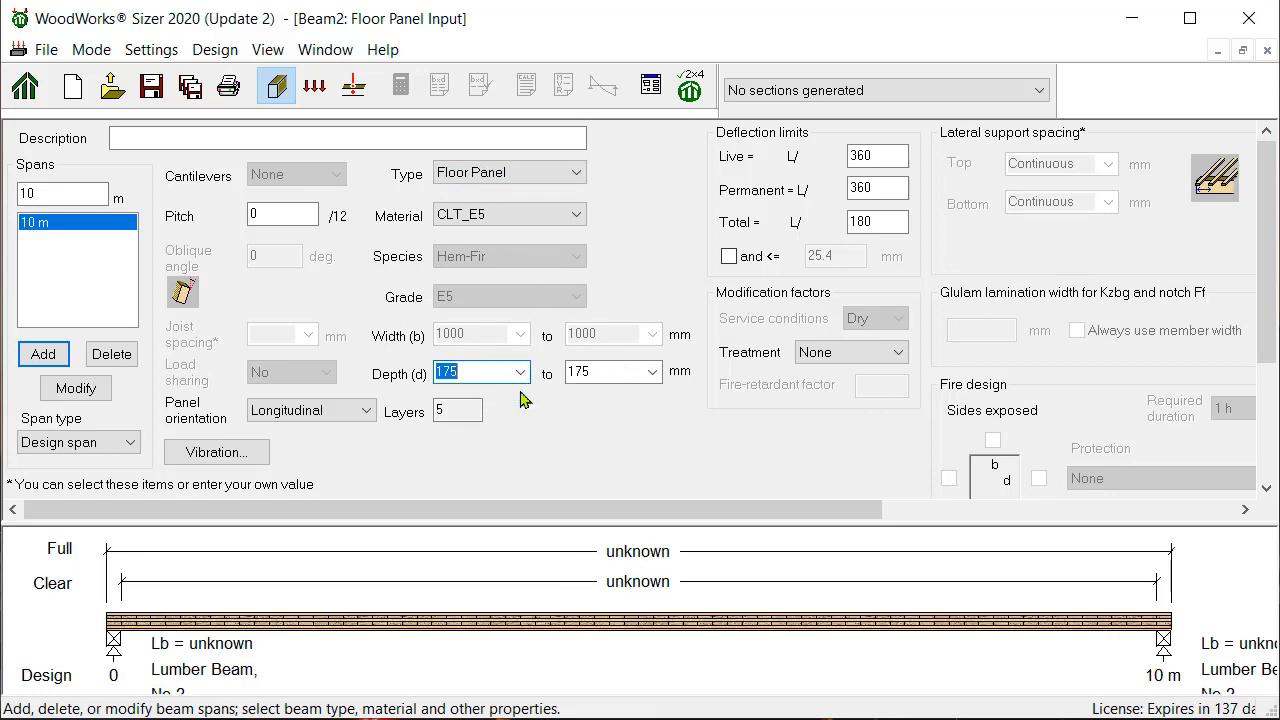